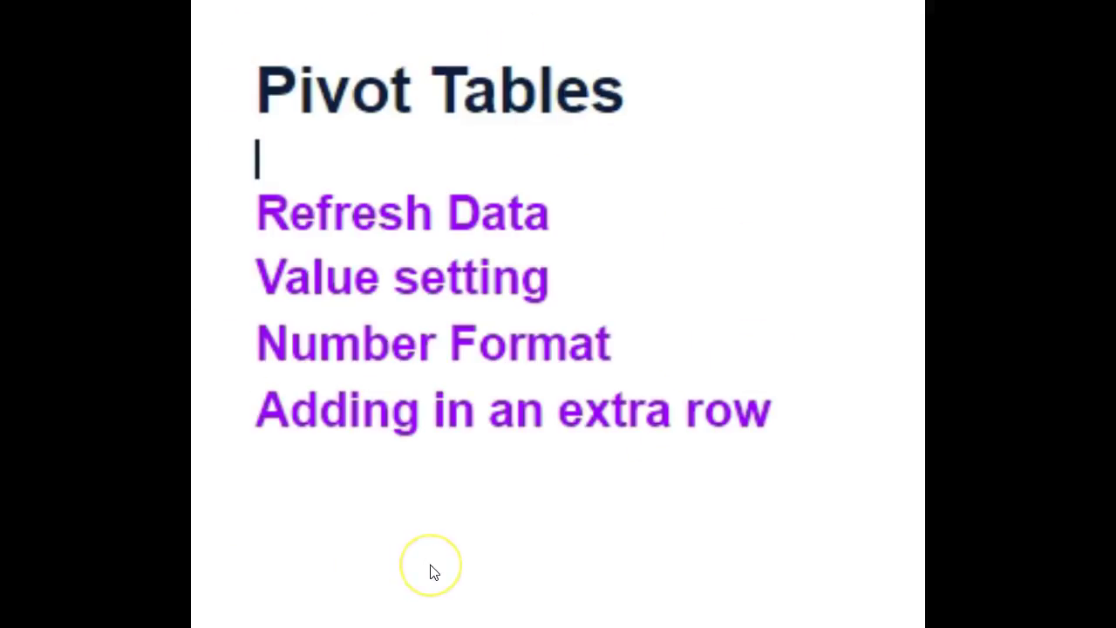
Rename the class data worksheet "sheet 1" as "original data"
click(417, 583)
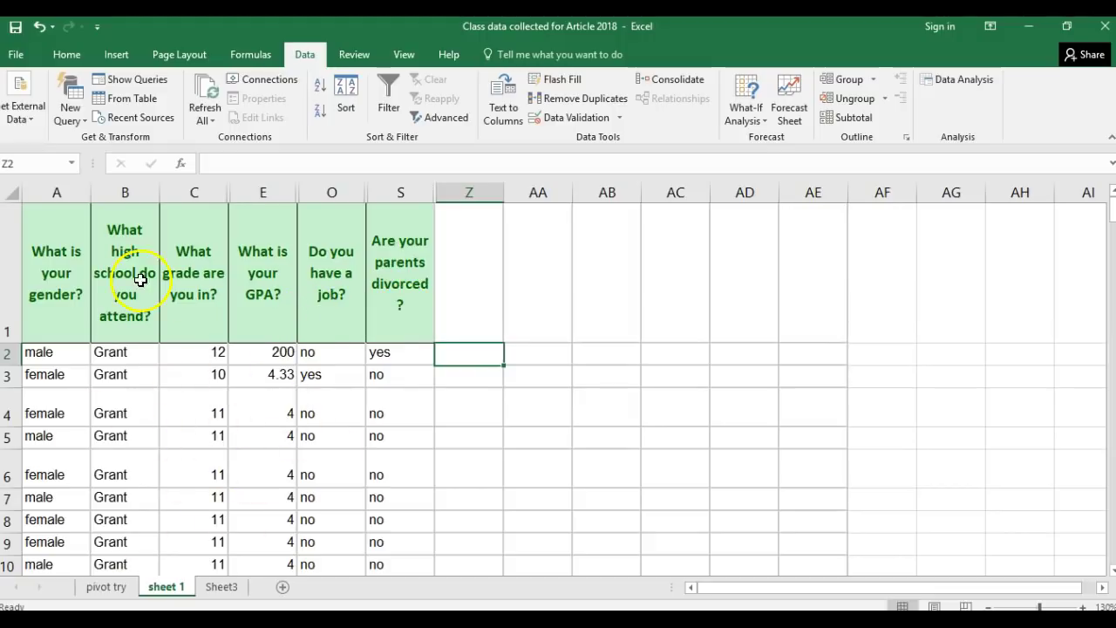
right_click(171, 590)
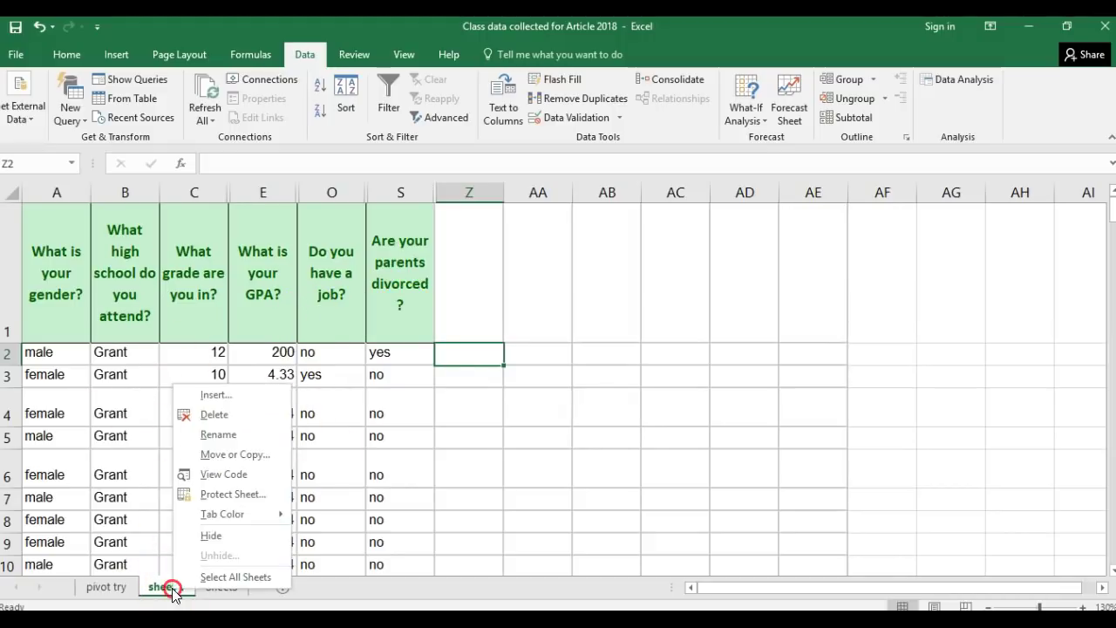
click(218, 435)
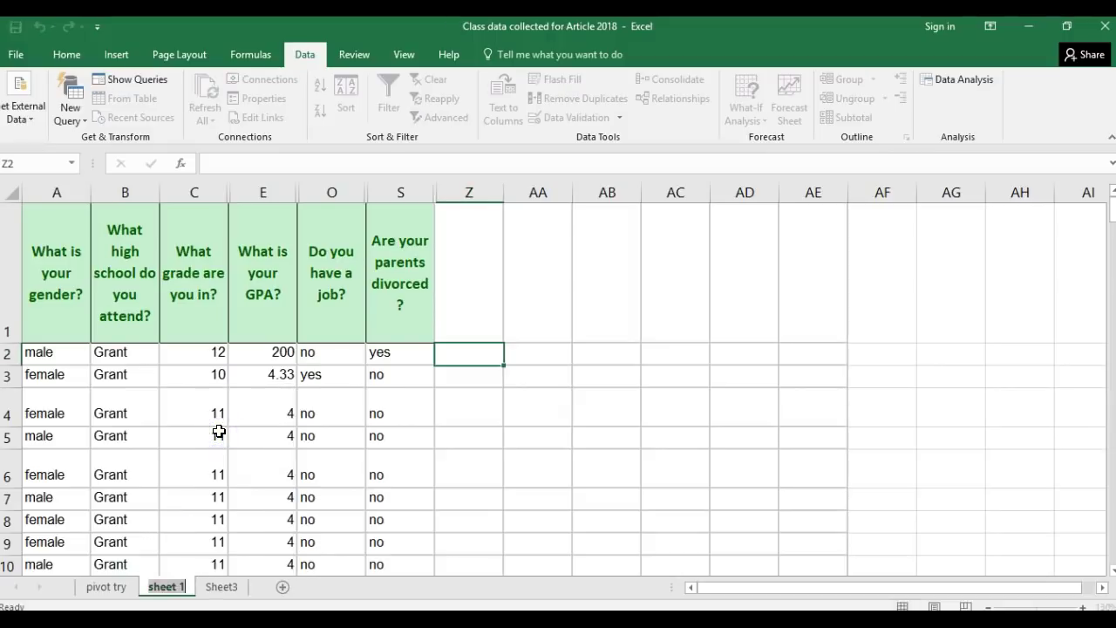
text(original data)
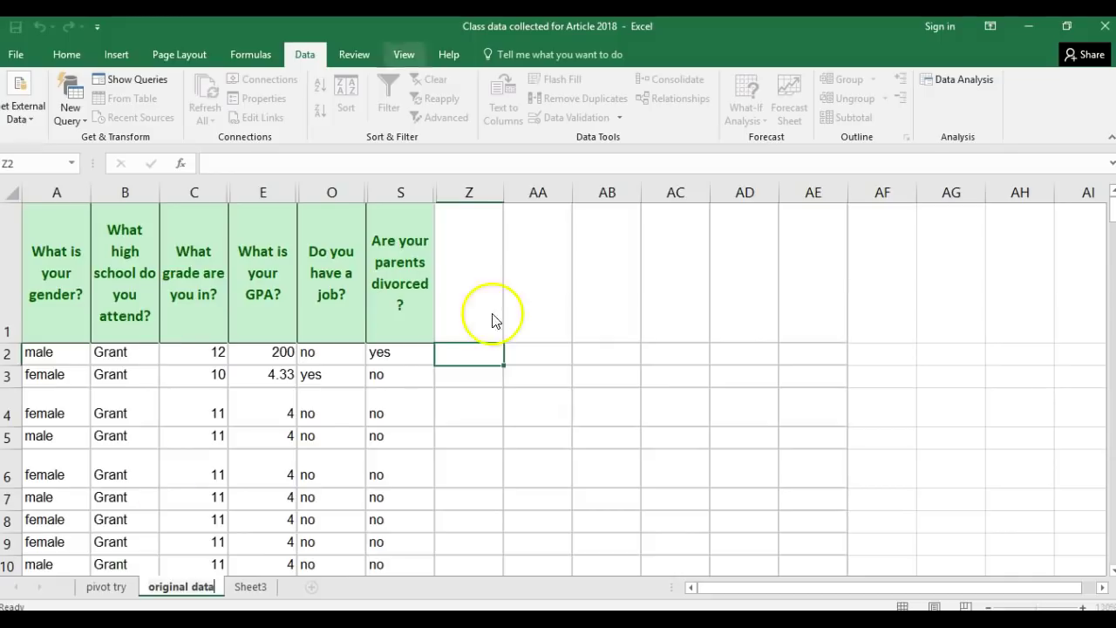
click(108, 453)
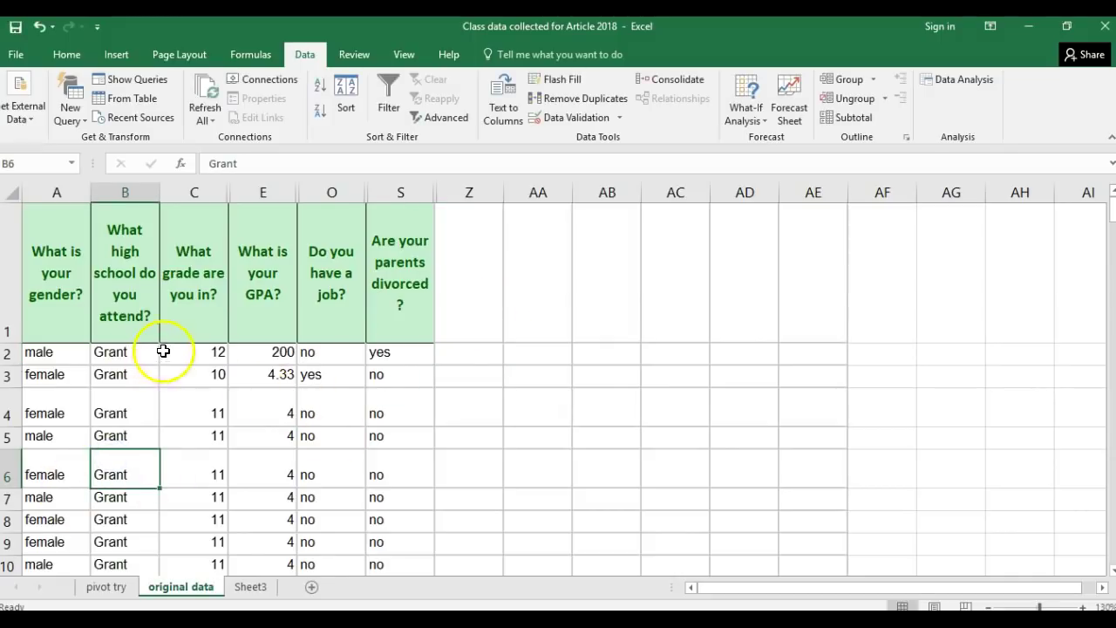
Freeze the panes above row 2 so the survey question headers stay in view
scroll(165, 360, down, 2)
scroll(165, 360, up, 2)
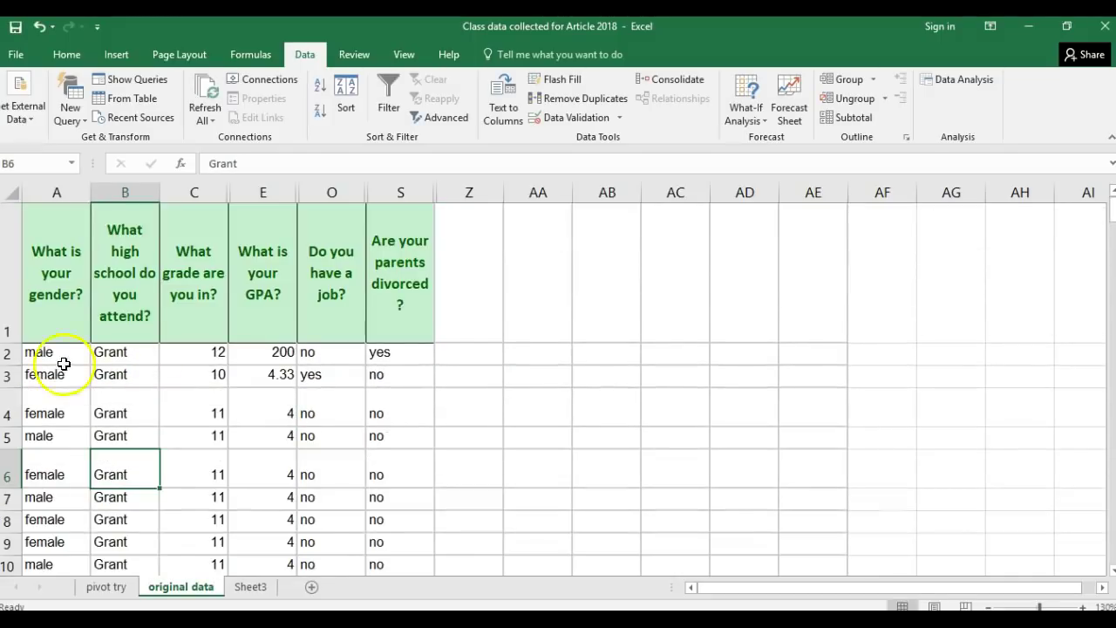
click(11, 353)
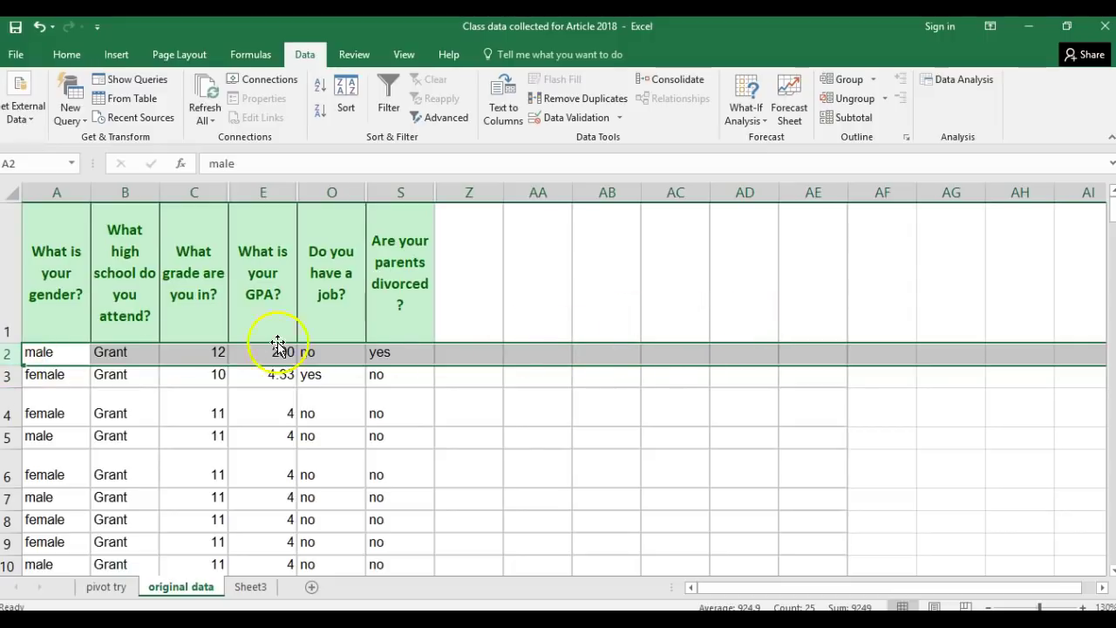
click(402, 53)
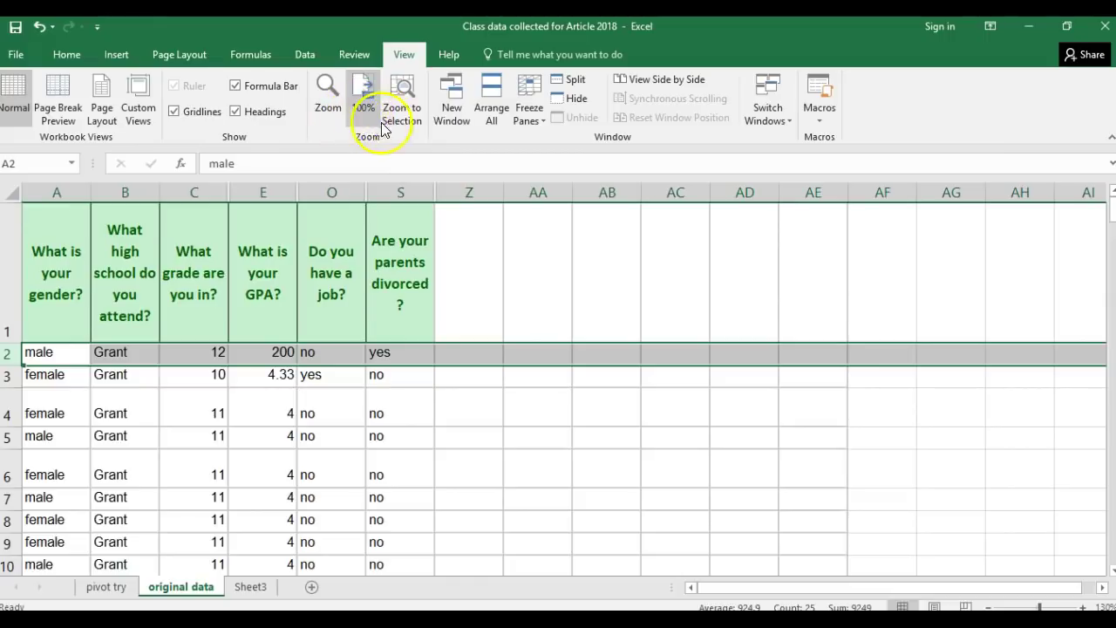
click(527, 110)
click(527, 138)
Browse the survey responses to check how the frozen header row behaves
scroll(374, 523, down, 1)
scroll(374, 523, up, 1)
scroll(376, 516, down, 4)
scroll(375, 515, up, 4)
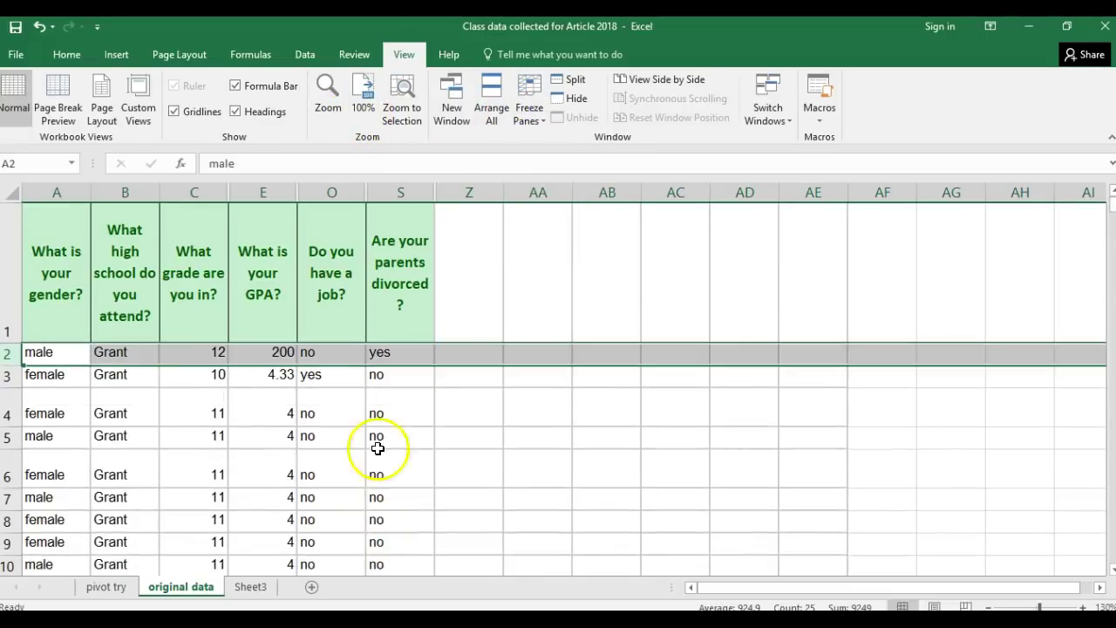
click(314, 469)
scroll(257, 419, down, 2)
scroll(257, 419, up, 2)
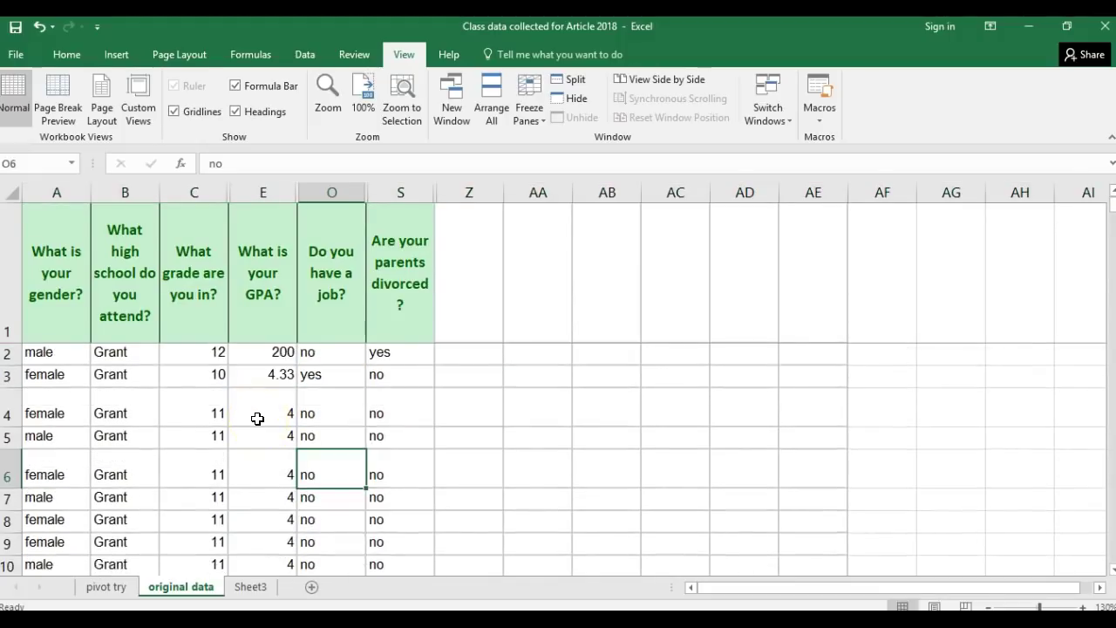
scroll(257, 419, down, 2)
scroll(257, 419, up, 2)
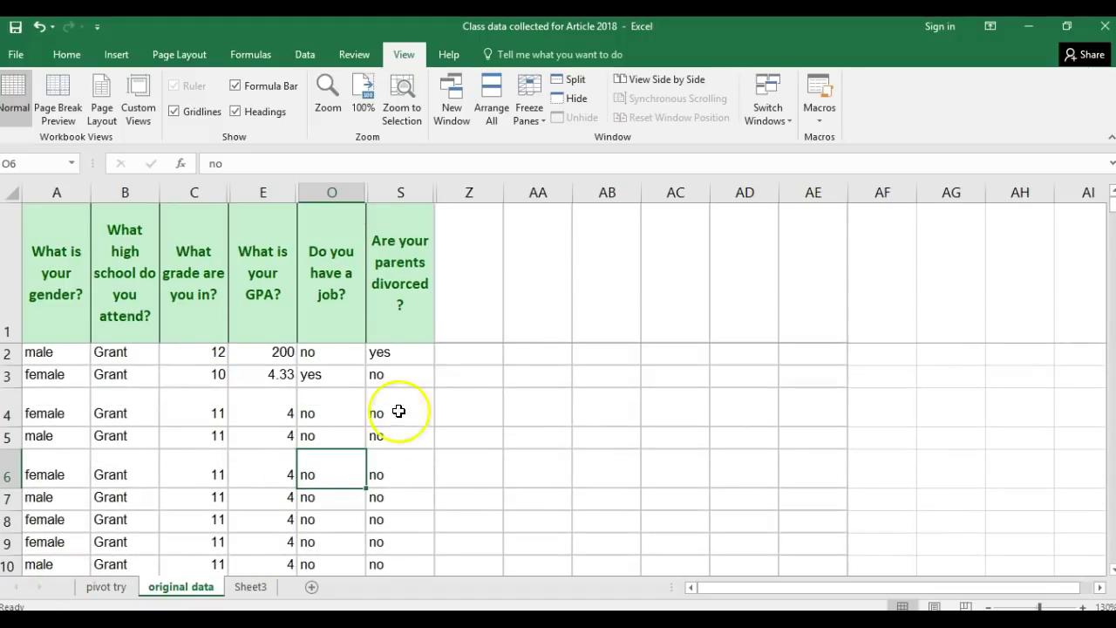
Add filters to the survey question headers in row 1, from the gender column through the parents divorced column
drag(59, 278, 406, 277)
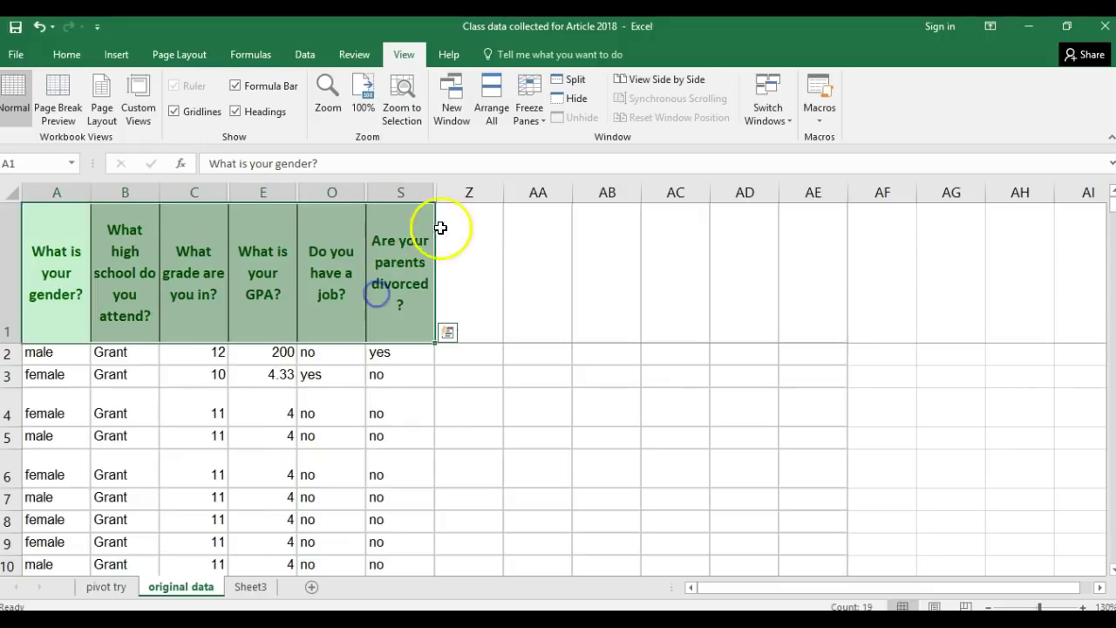
click(305, 55)
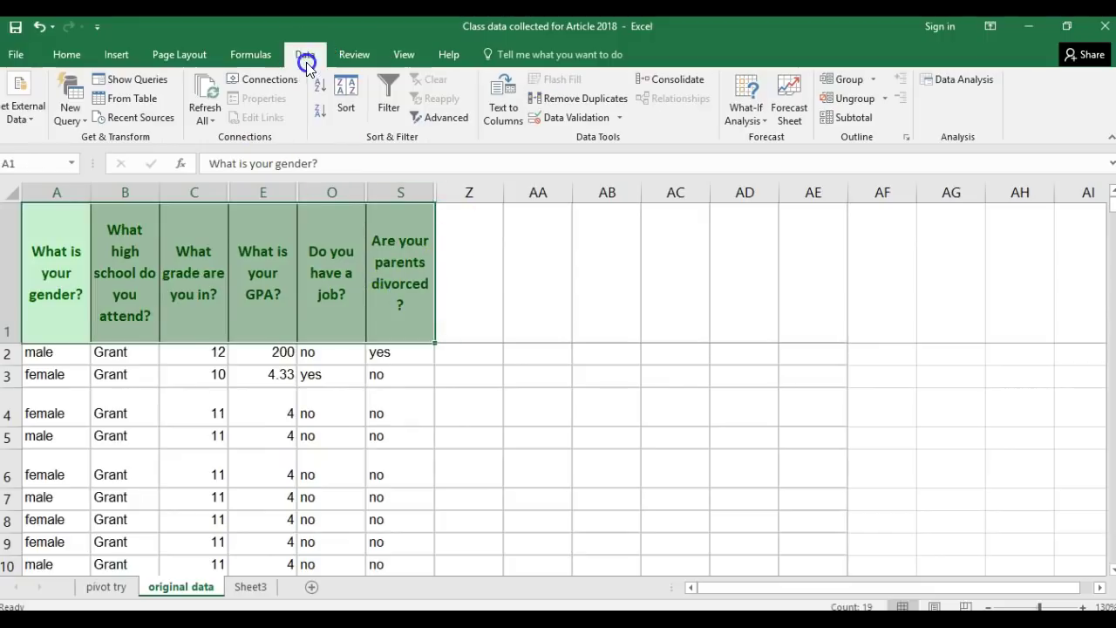
click(64, 53)
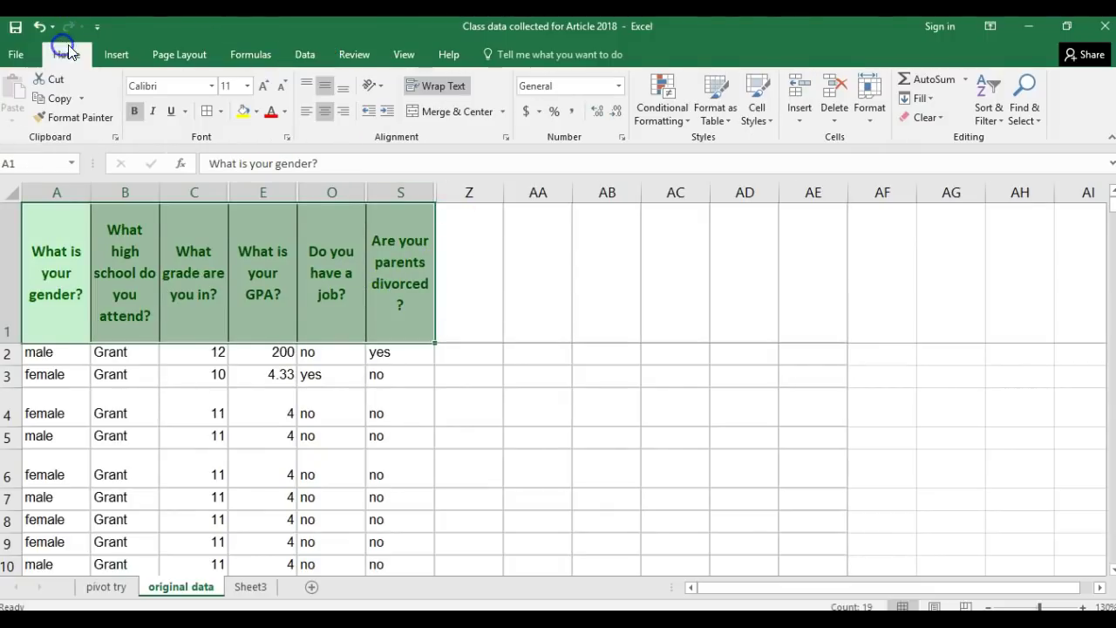
click(989, 109)
click(1002, 201)
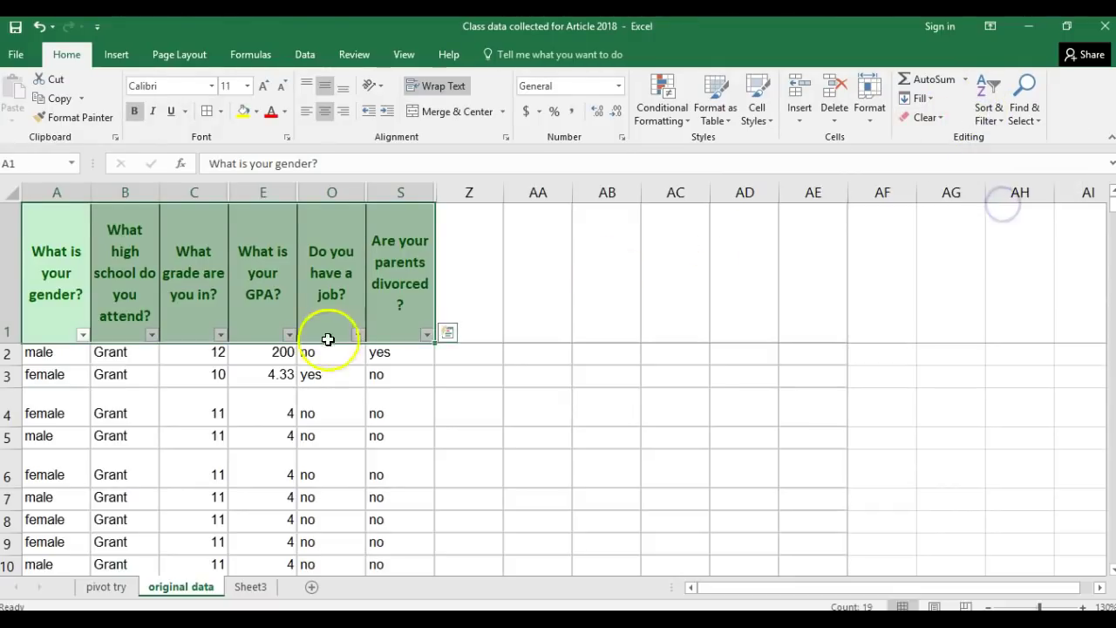
Sort the survey data in ascending order by "Are your parents divorced?" and review the sorted rows
click(310, 377)
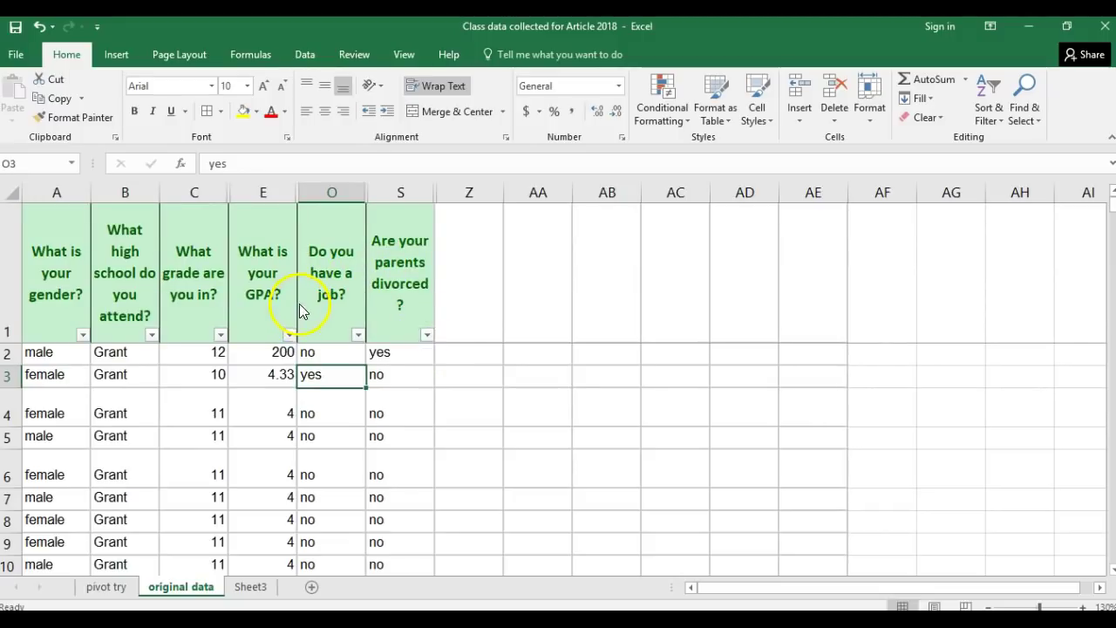
scroll(411, 374, down, 3)
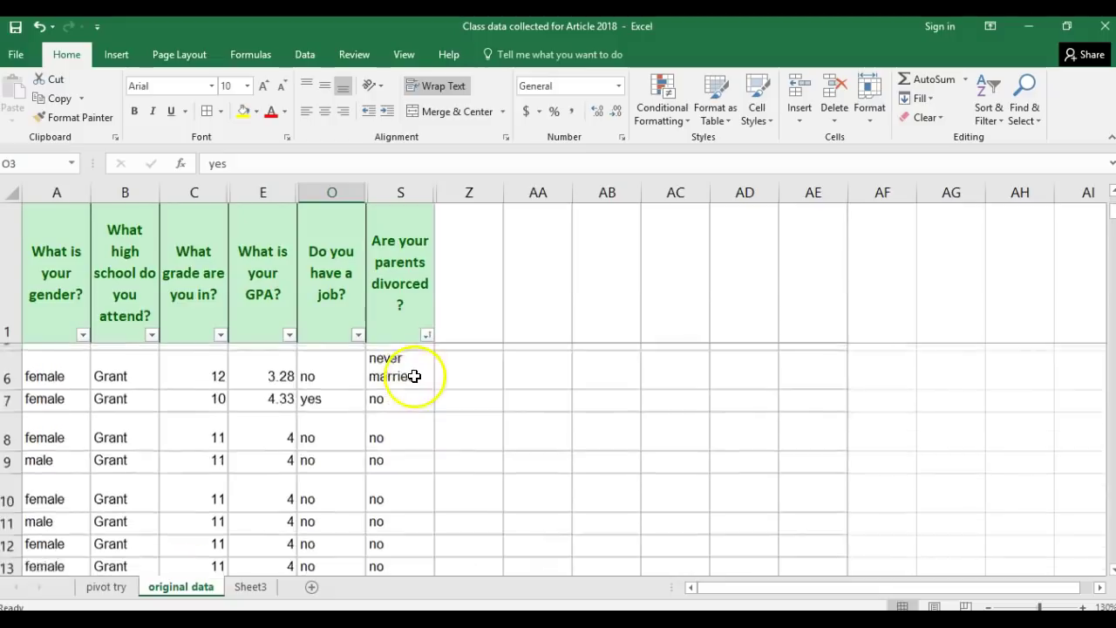
scroll(423, 440, down, 13)
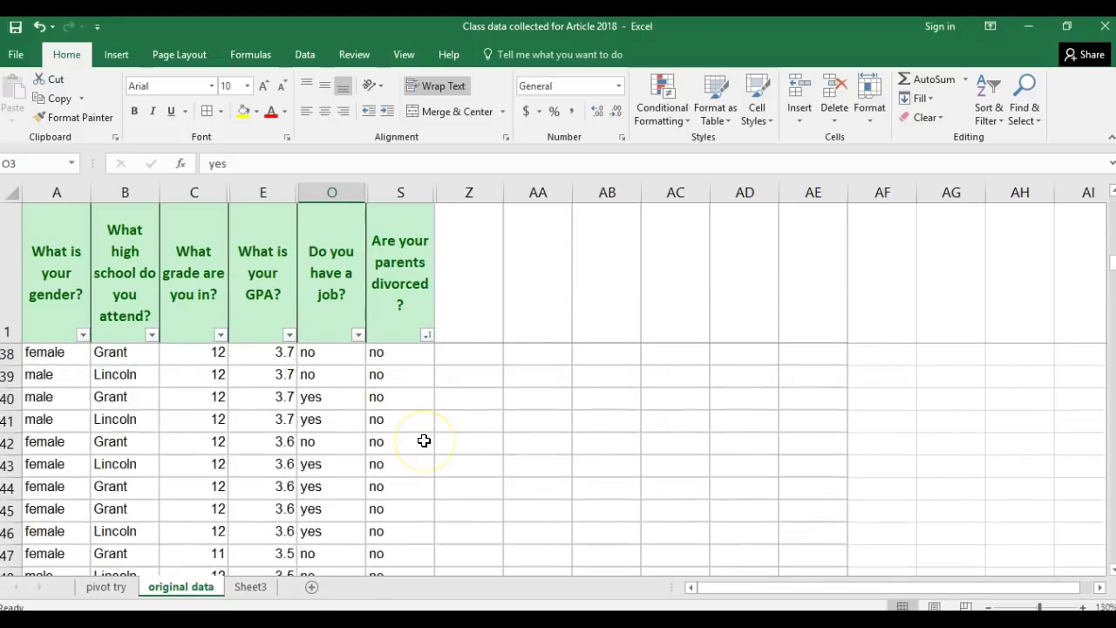
scroll(424, 440, down, 13)
scroll(424, 440, up, 15)
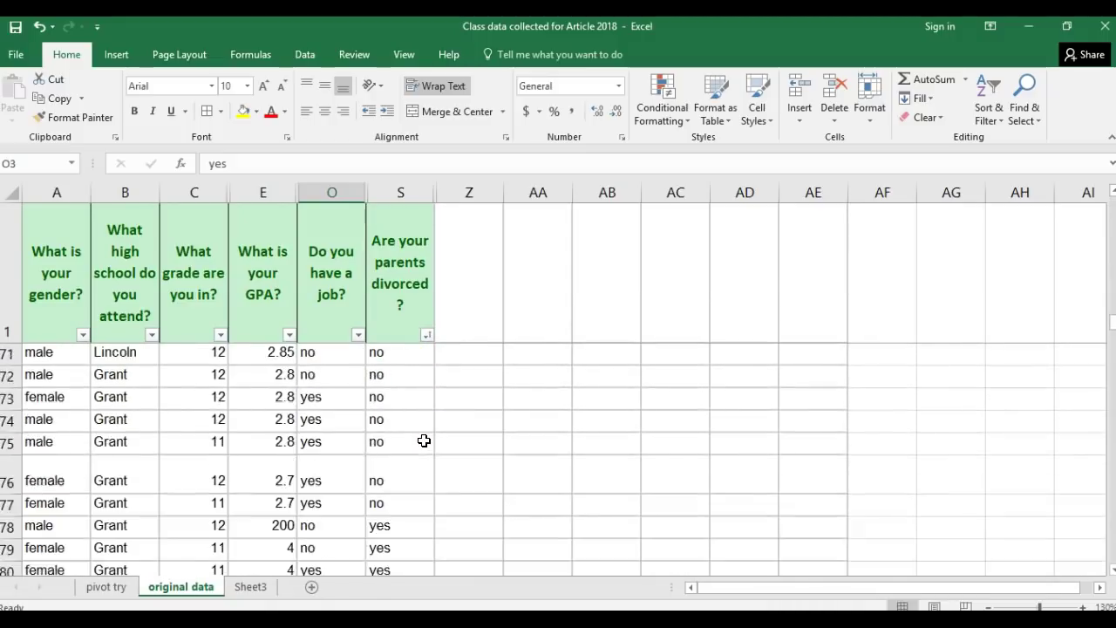
scroll(423, 441, up, 14)
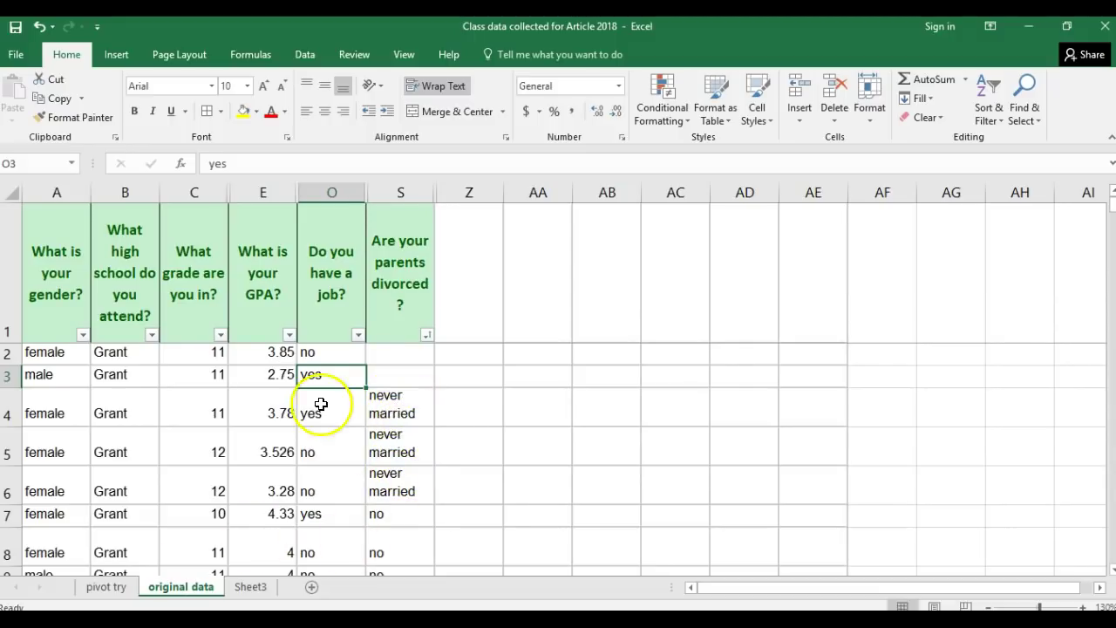
Create a pivot table on a new worksheet from the entire survey data range A1:Y124
click(137, 381)
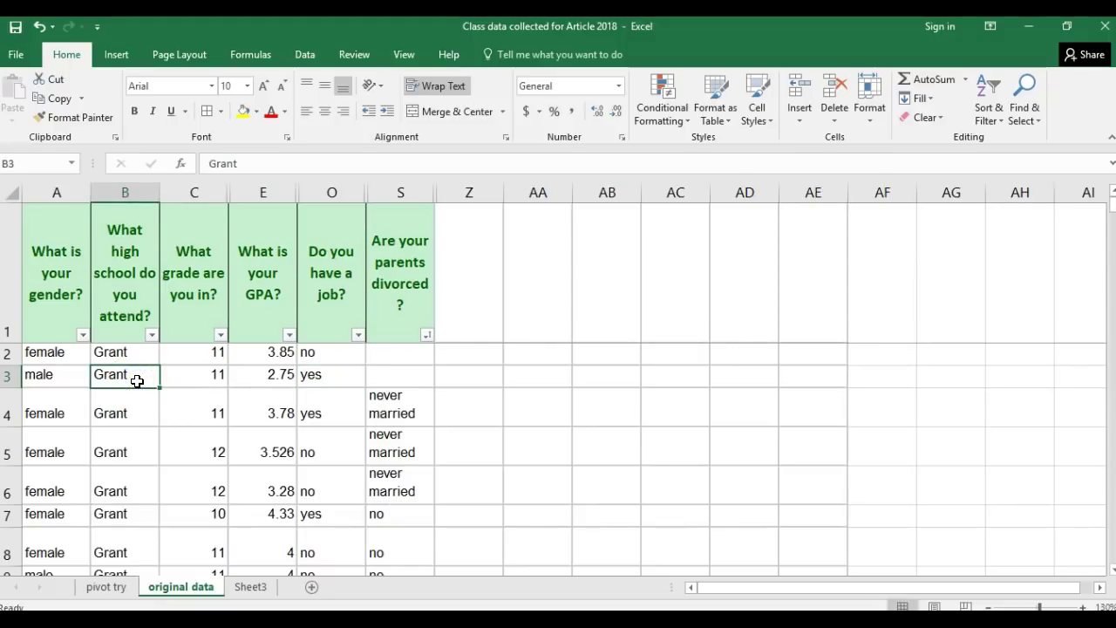
key(ctrl+a)
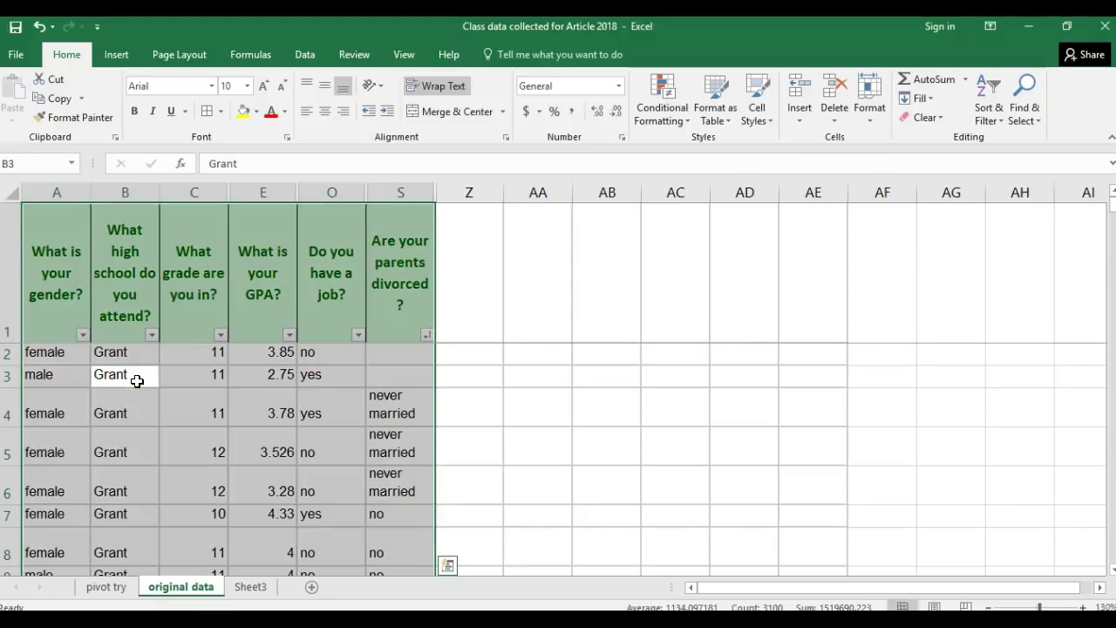
click(129, 53)
click(26, 91)
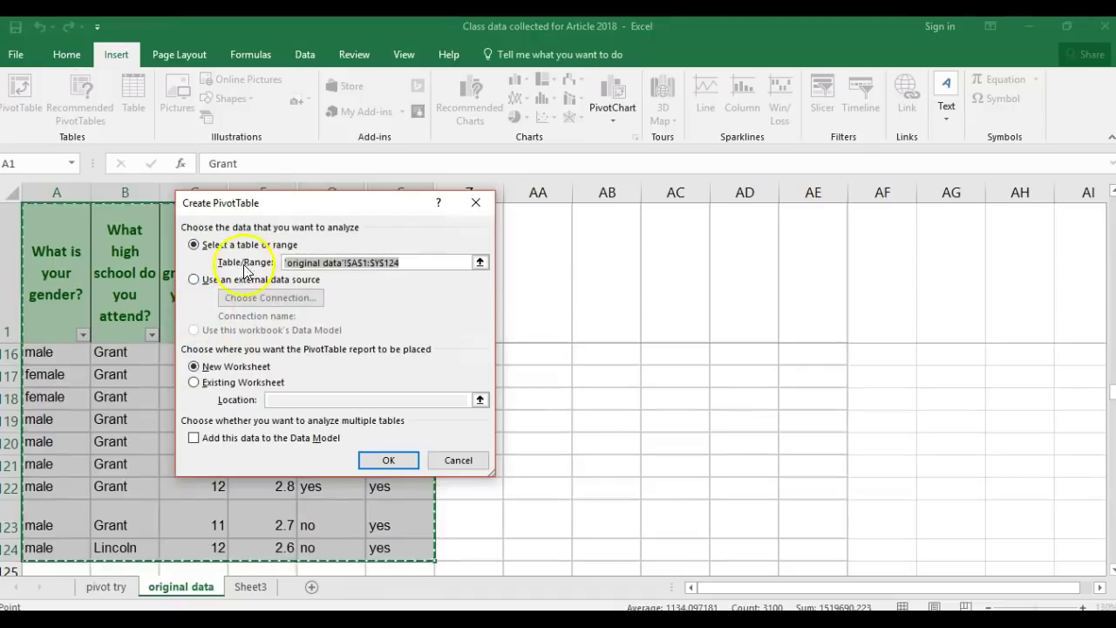
click(388, 459)
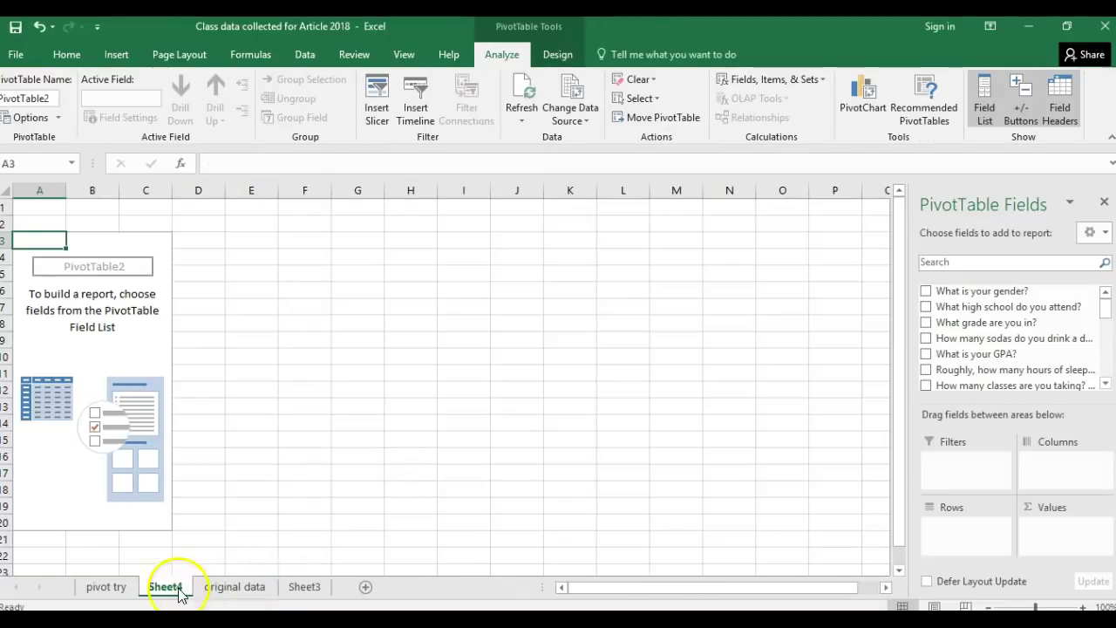
Rename the new pivot table worksheet as "pivot table 1"
right_click(150, 575)
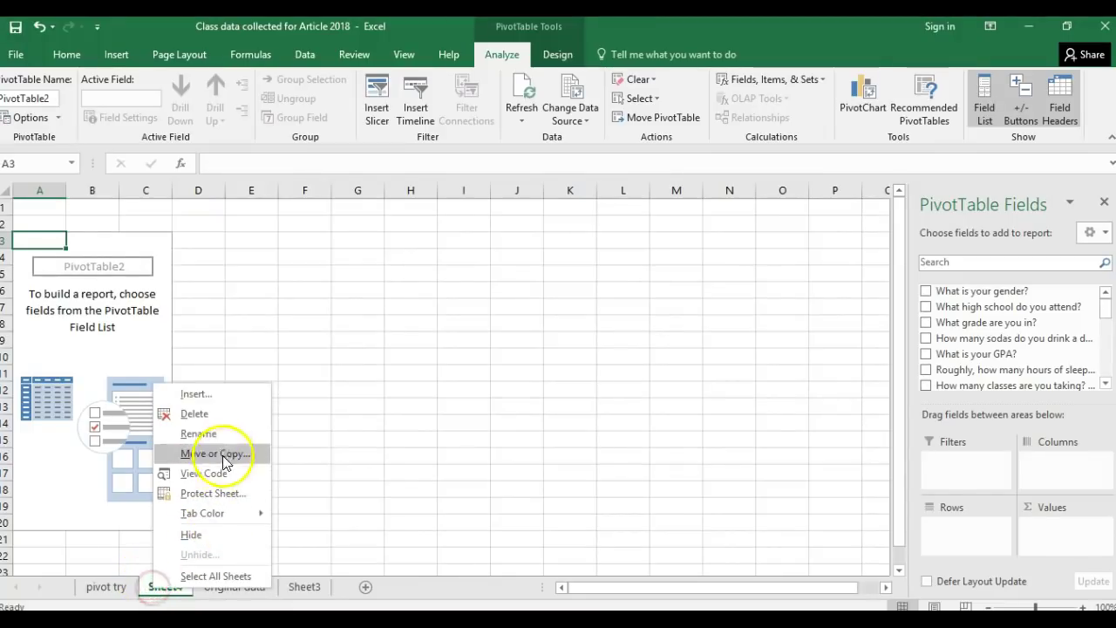
click(198, 434)
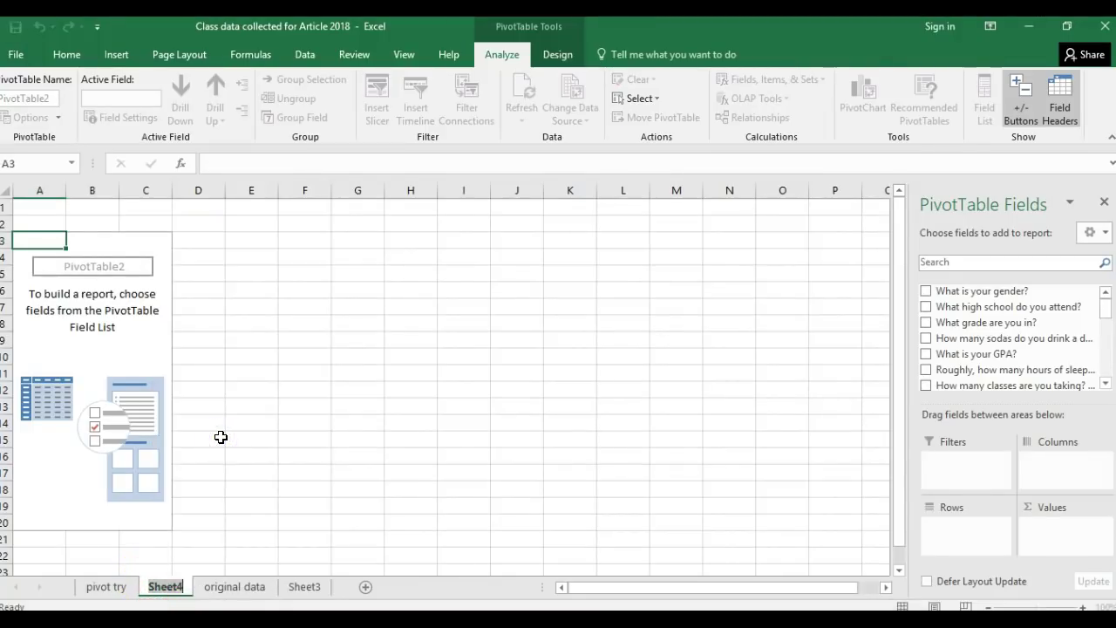
text(pivot ta)
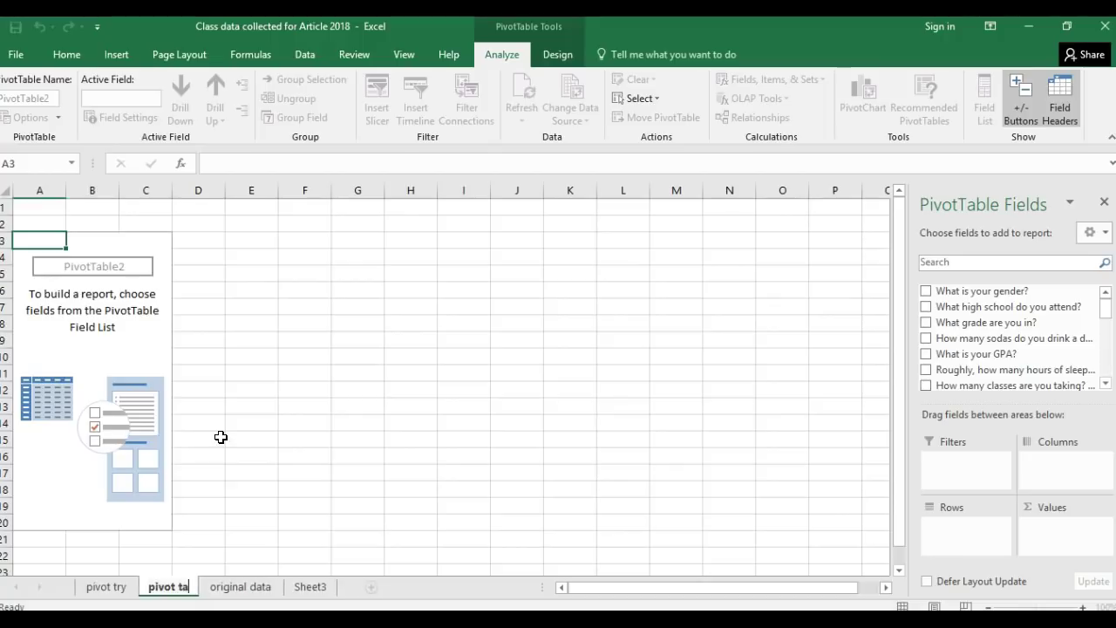
text(ble 1)
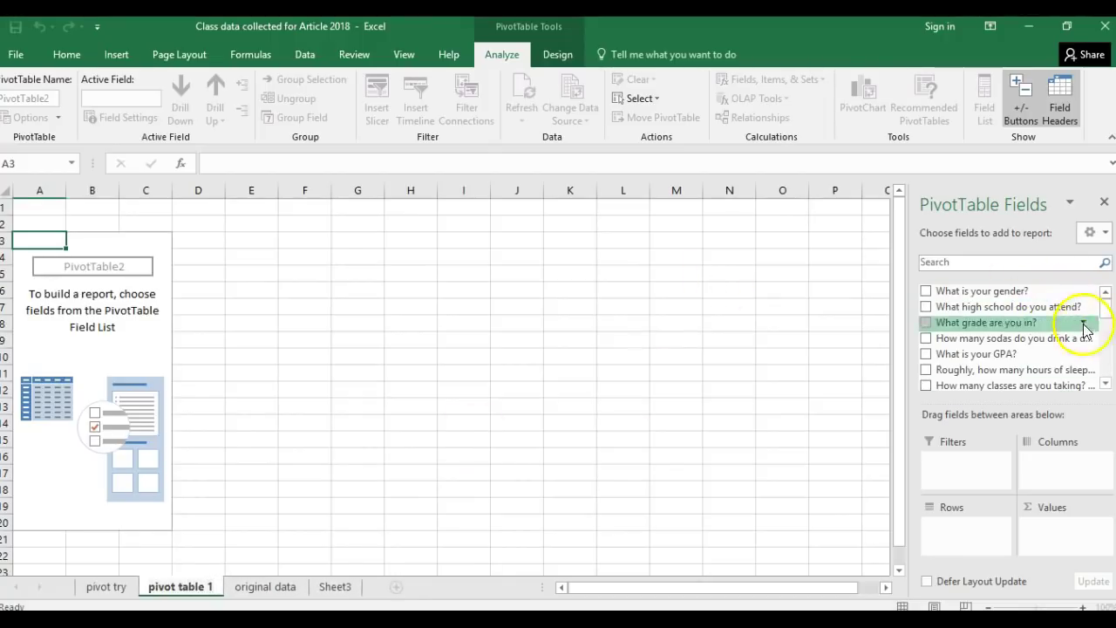
mouse_move(1105, 310)
mouse_down()
mouse_move(1107, 364)
mouse_move(1107, 293)
mouse_move(1106, 310)
mouse_up()
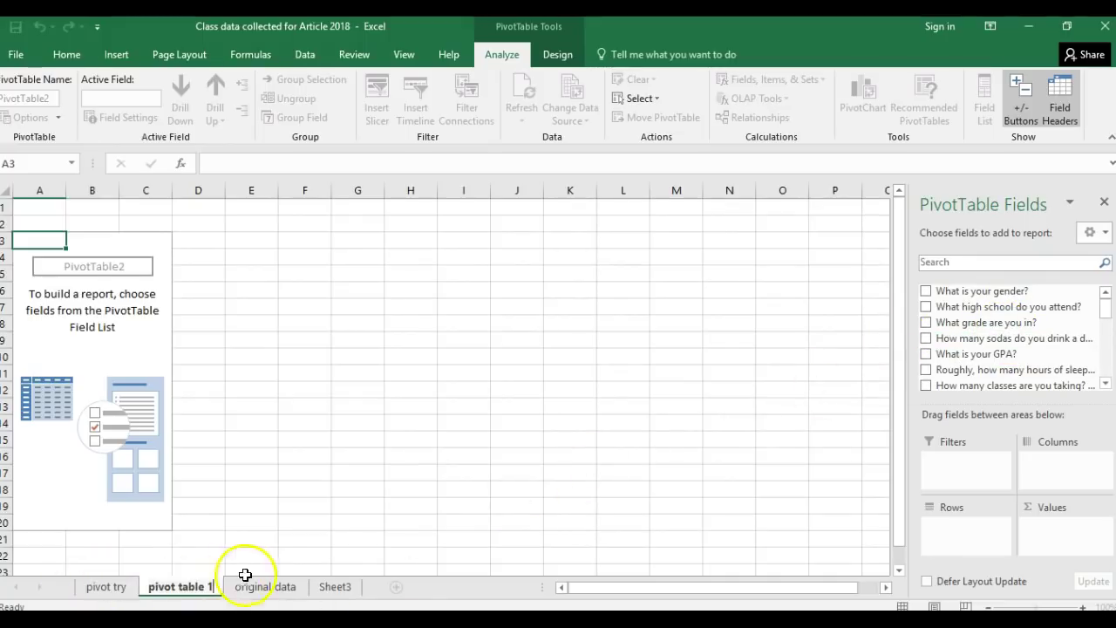
Fill the visible question header cells in columns A, B, C, E, O and S of the original data sheet with yellow
click(269, 587)
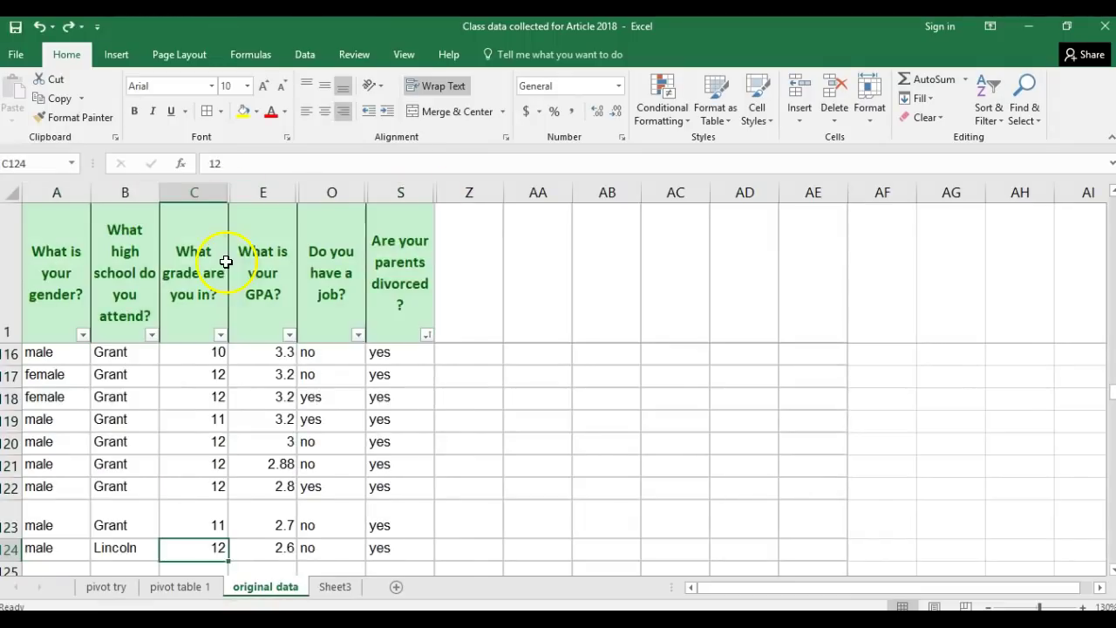
click(44, 285)
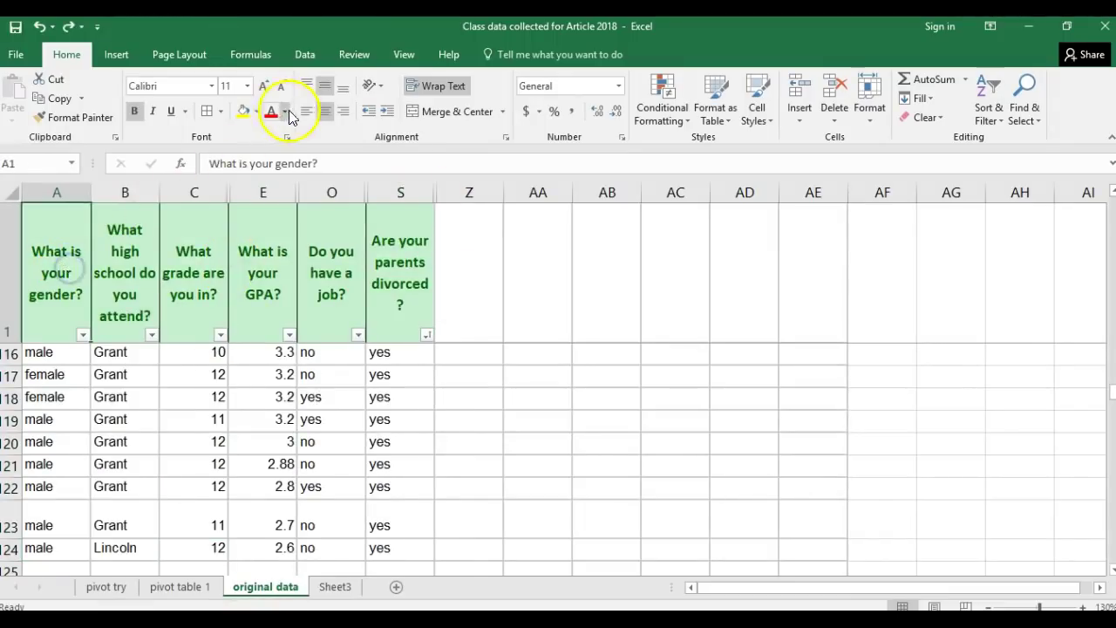
click(245, 120)
click(119, 236)
click(245, 114)
click(183, 215)
click(245, 114)
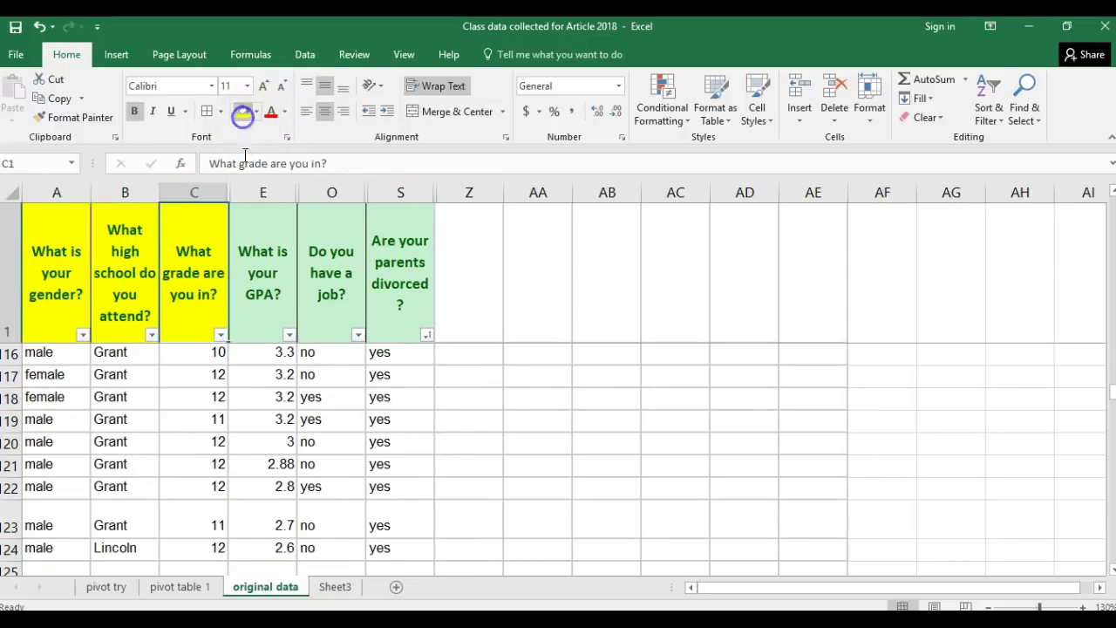
click(249, 227)
click(244, 113)
click(317, 234)
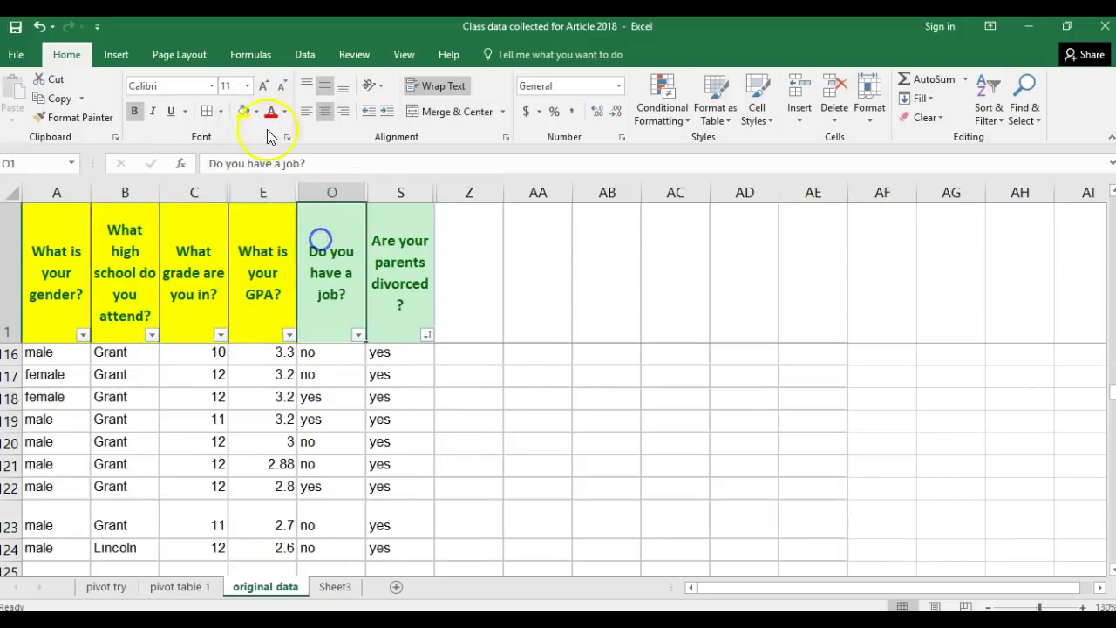
click(238, 116)
click(381, 281)
click(242, 112)
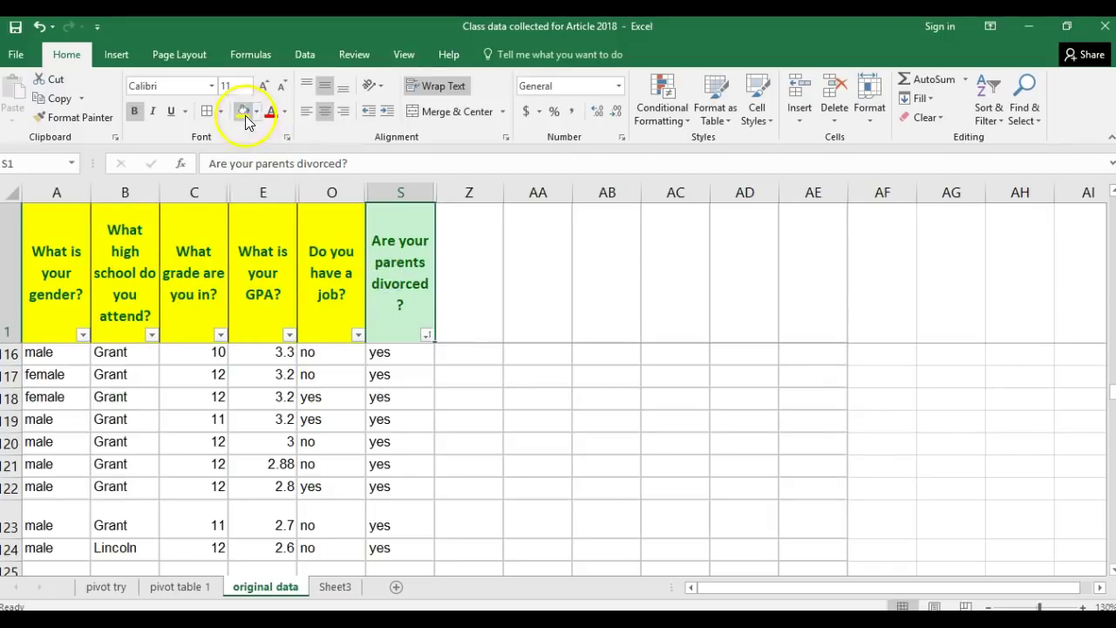
Unhide all hidden columns between A and Z on the original data sheet
drag(49, 189, 448, 185)
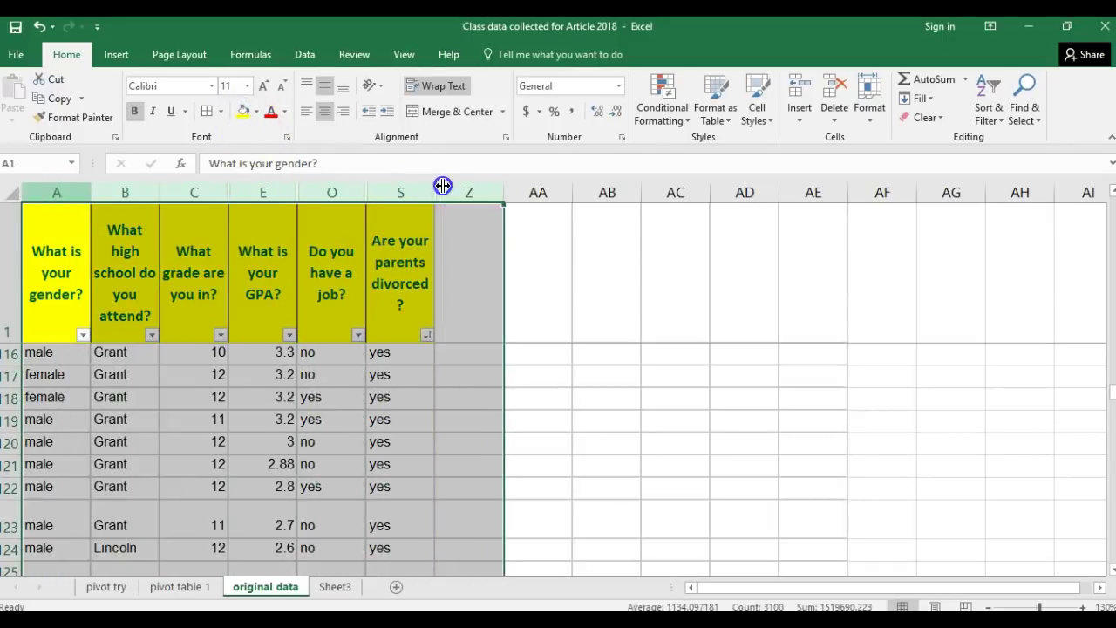
right_click(446, 186)
click(499, 427)
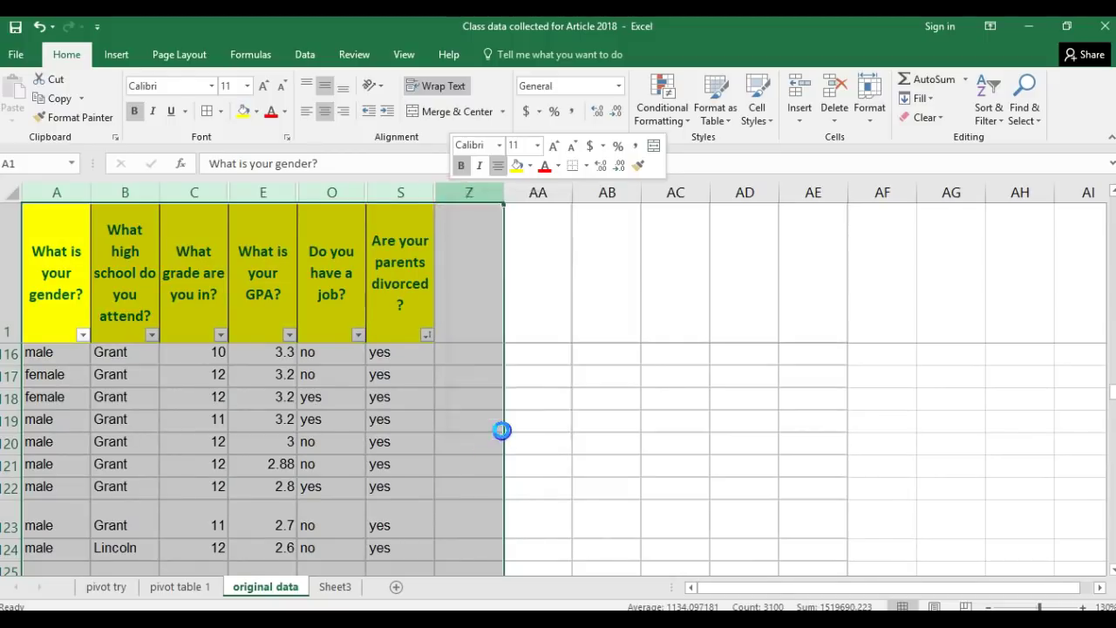
click(263, 215)
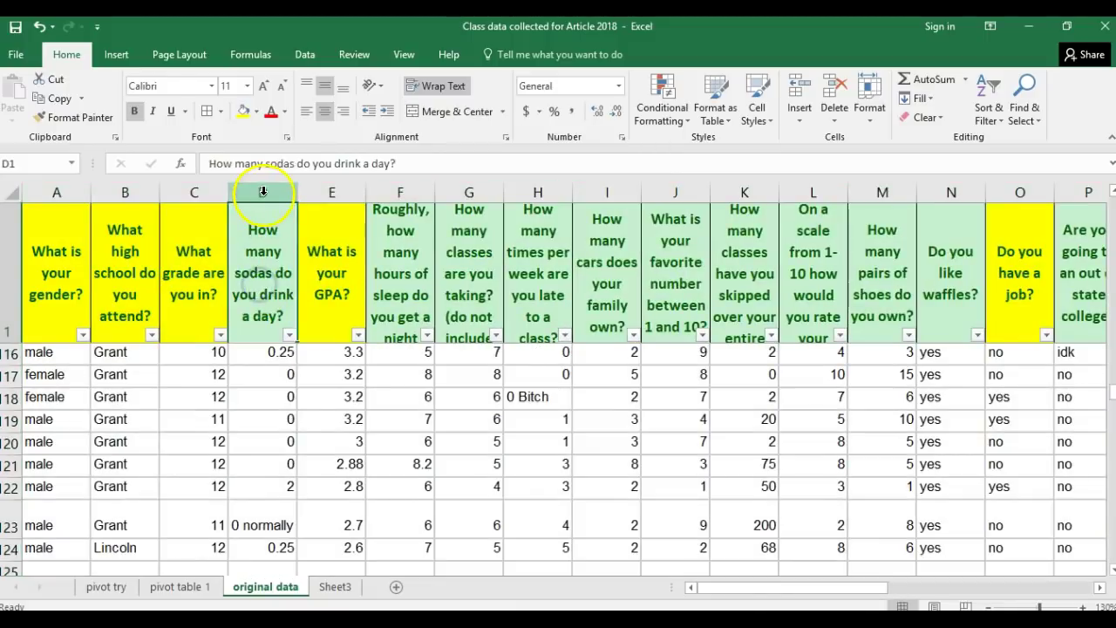
Delete the unhighlighted column D, "How many sodas do you drink a day?", from the original data sheet
click(262, 192)
right_click(262, 191)
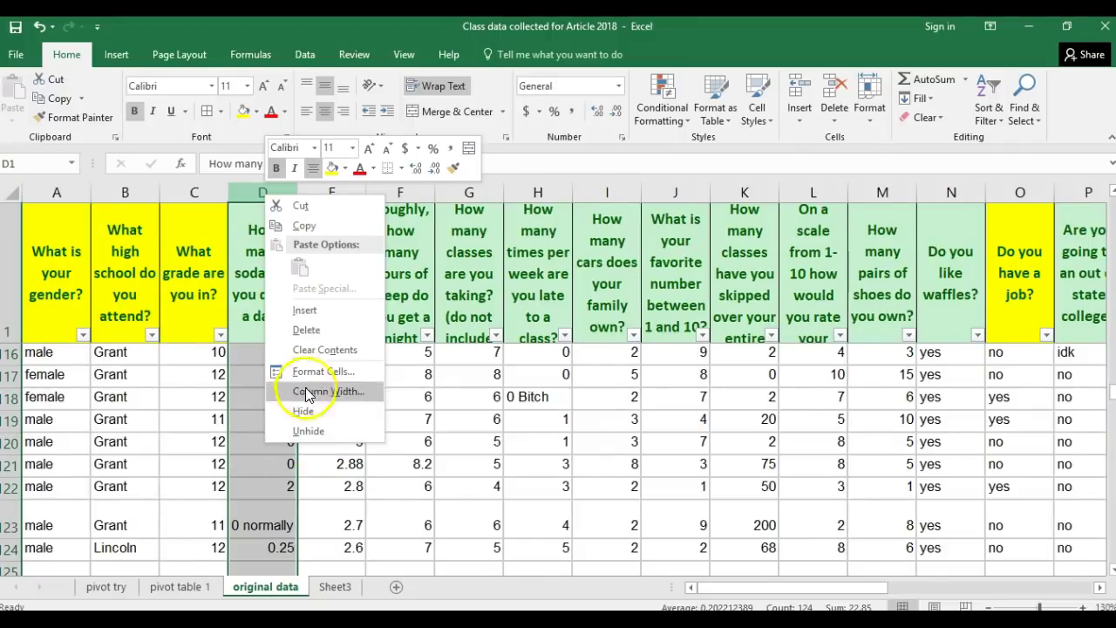
click(306, 330)
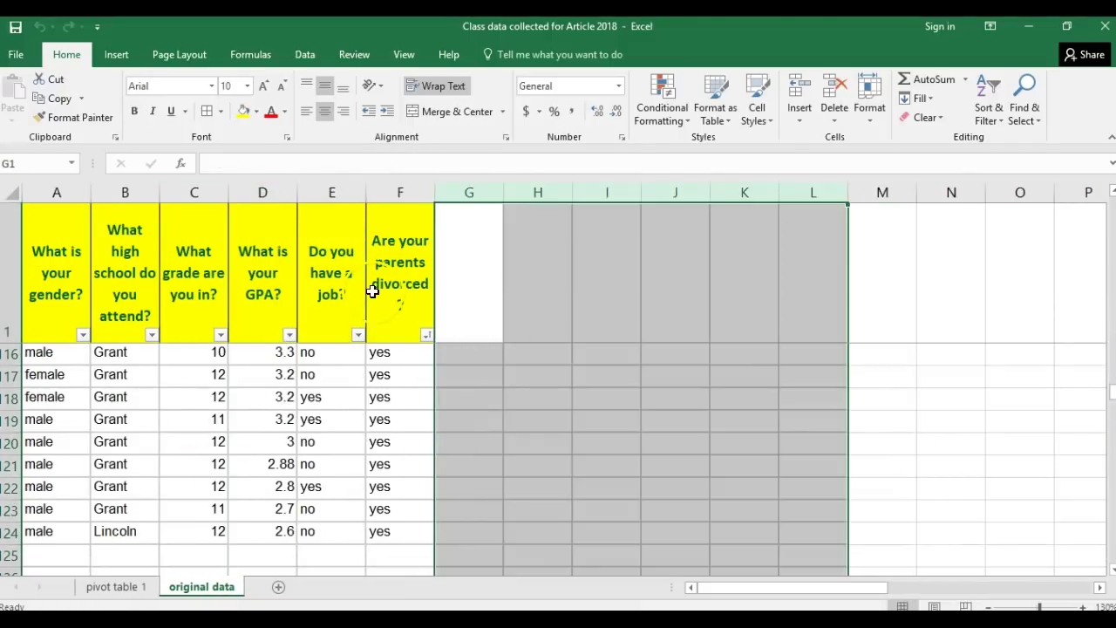
Refresh the empty pivot table on the "pivot table 1" sheet so its field list matches the reduced survey columns
click(122, 589)
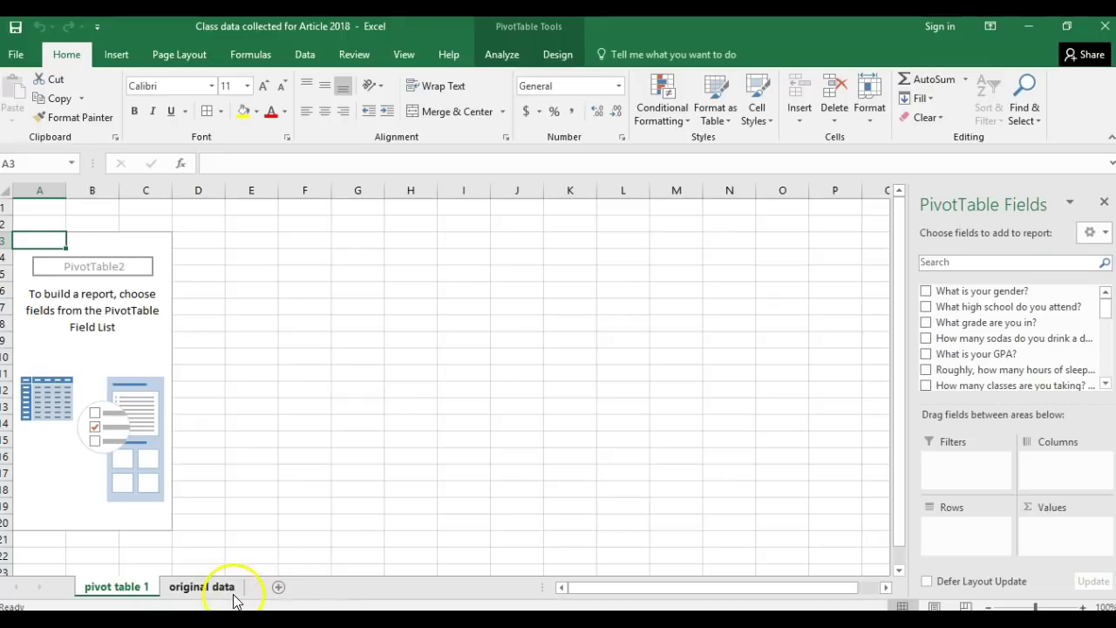
click(1003, 363)
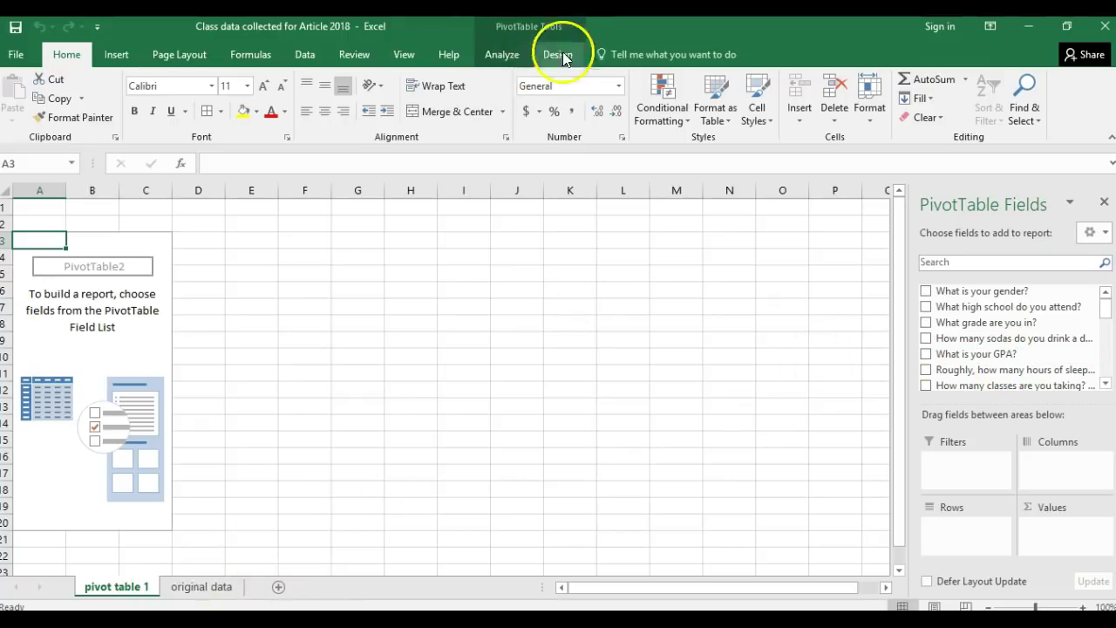
click(513, 56)
click(512, 104)
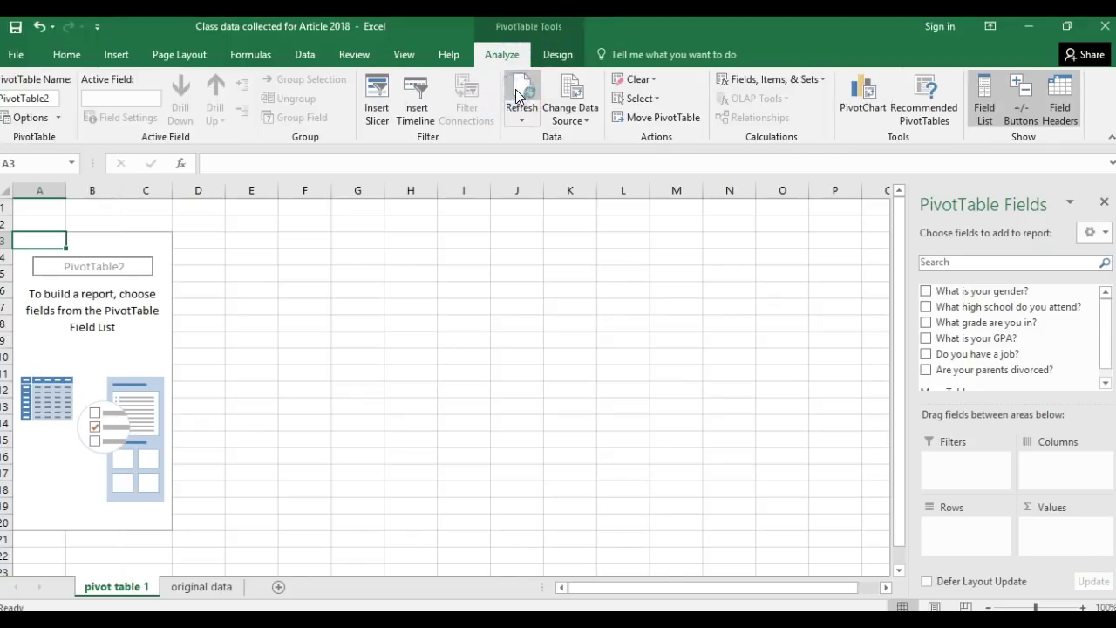
Switch to the Pivot Tables notes document and color the line "Refresh Data" red
scroll(1099, 349, down, 1)
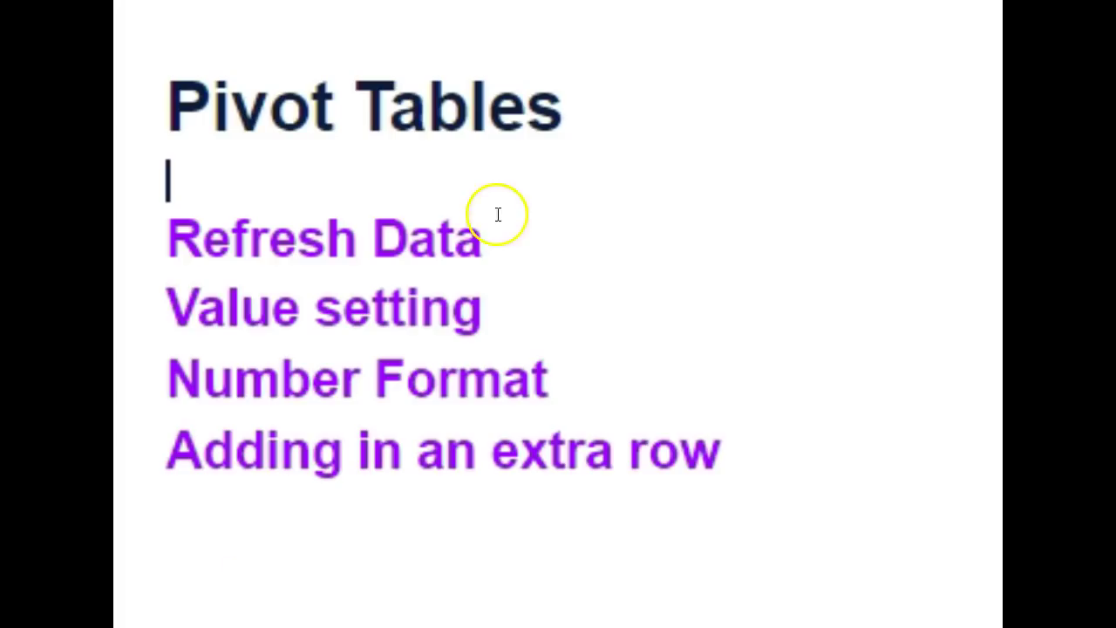
drag(481, 237, 166, 237)
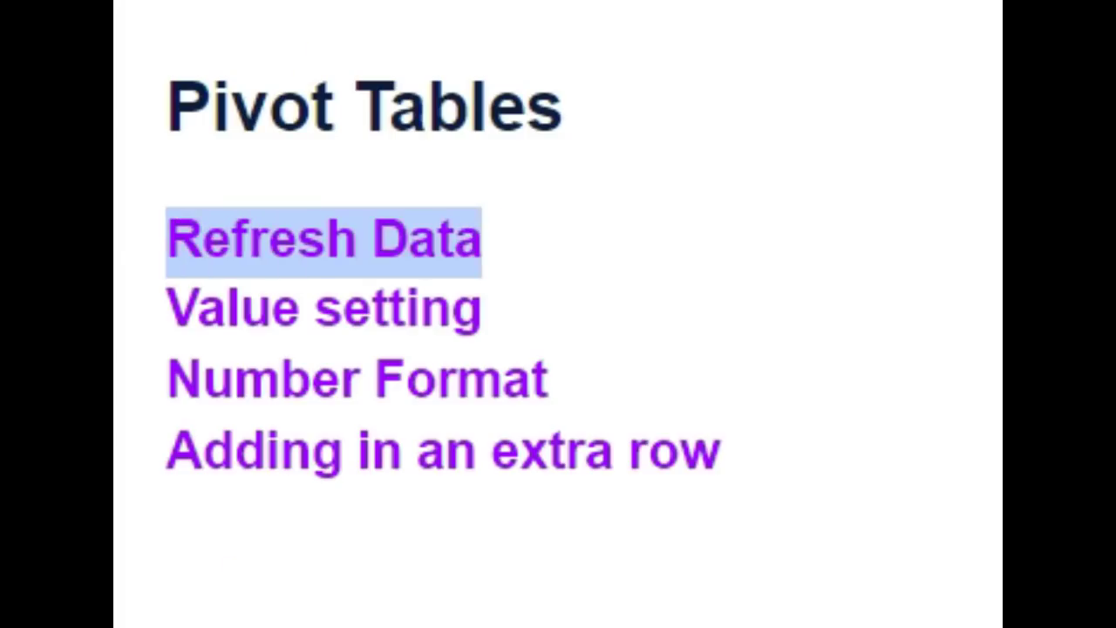
click(741, 0)
click(805, 81)
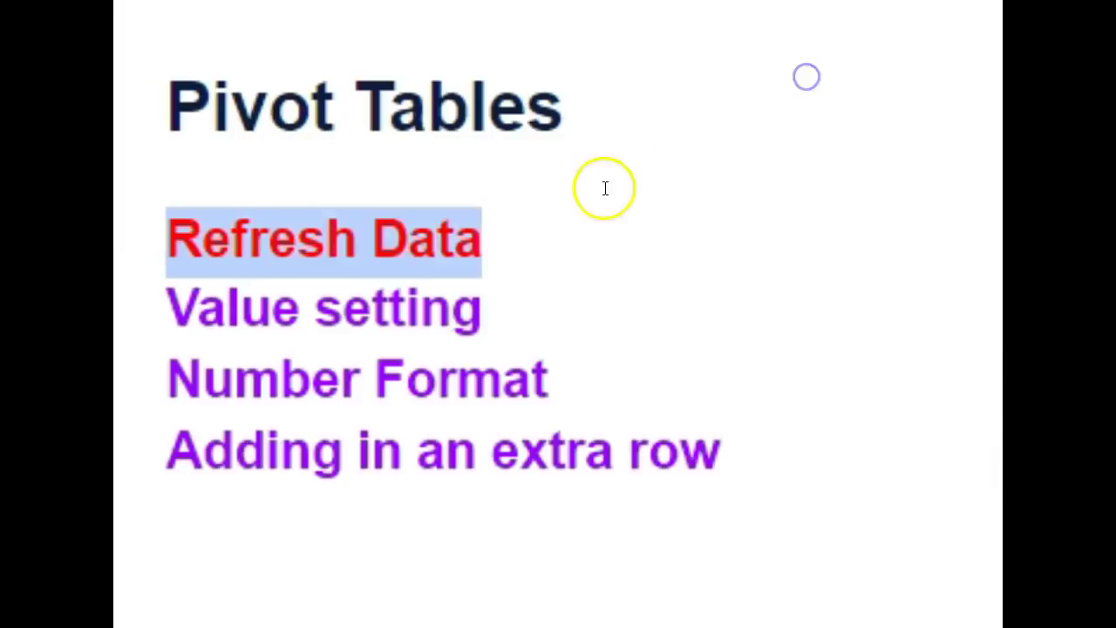
click(602, 186)
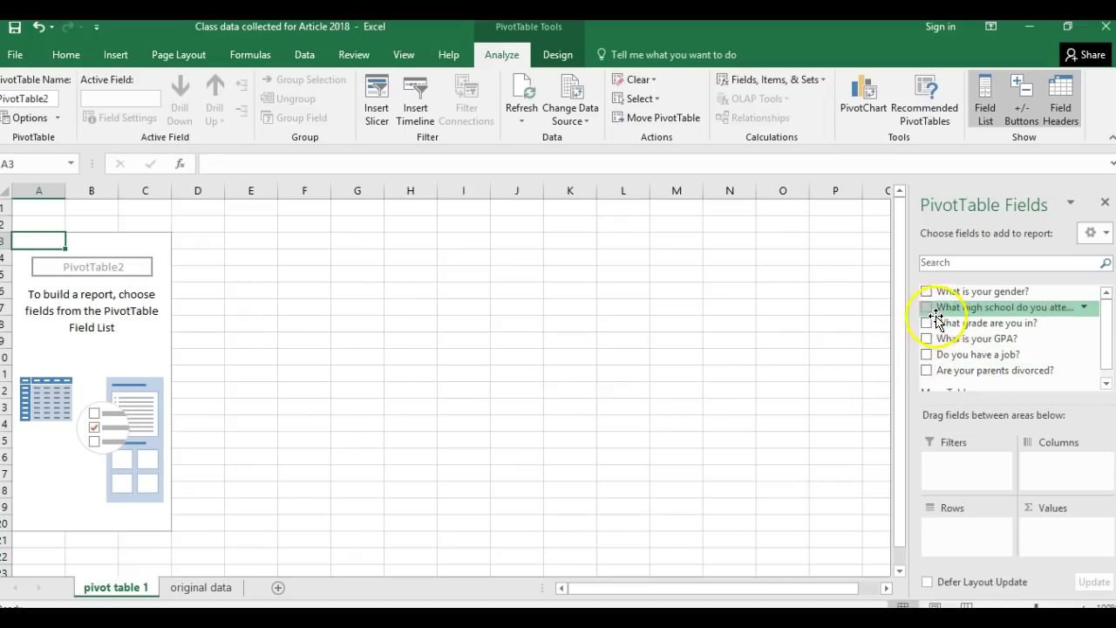
In Excel, use "What high school do you attend?" as pivot table rows and "What is your GPA?" as values summarized by Average
drag(945, 309, 955, 462)
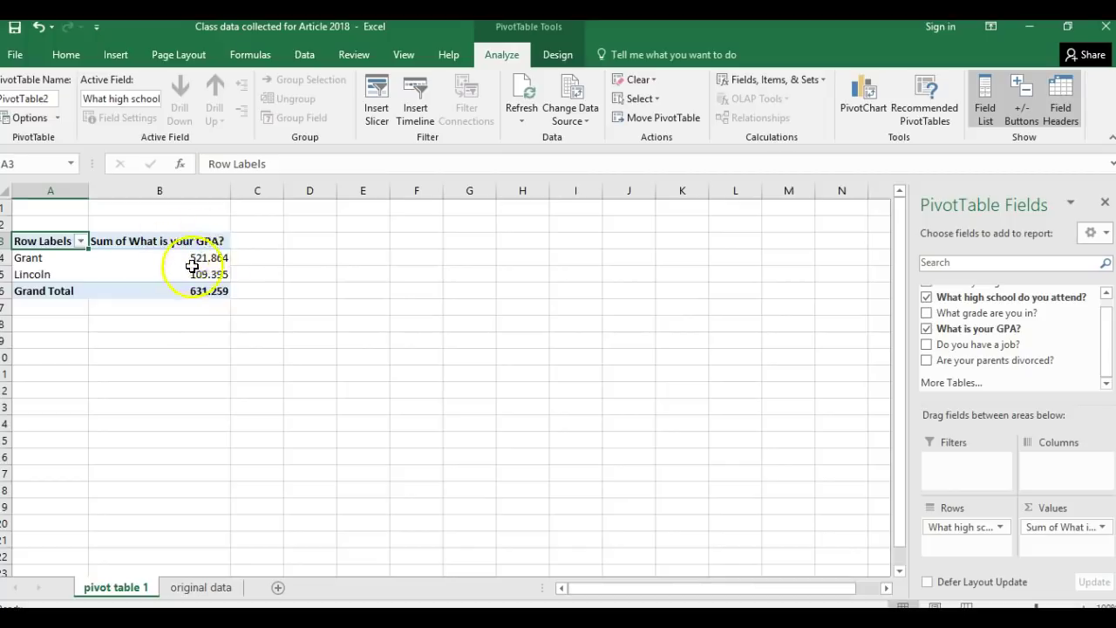
click(1103, 529)
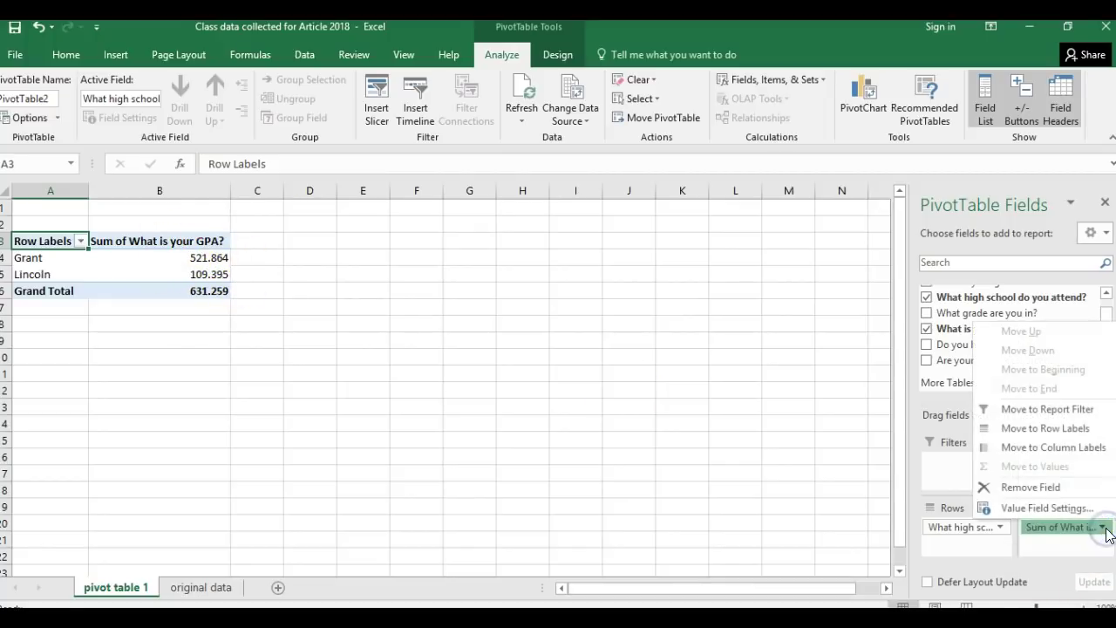
click(1047, 509)
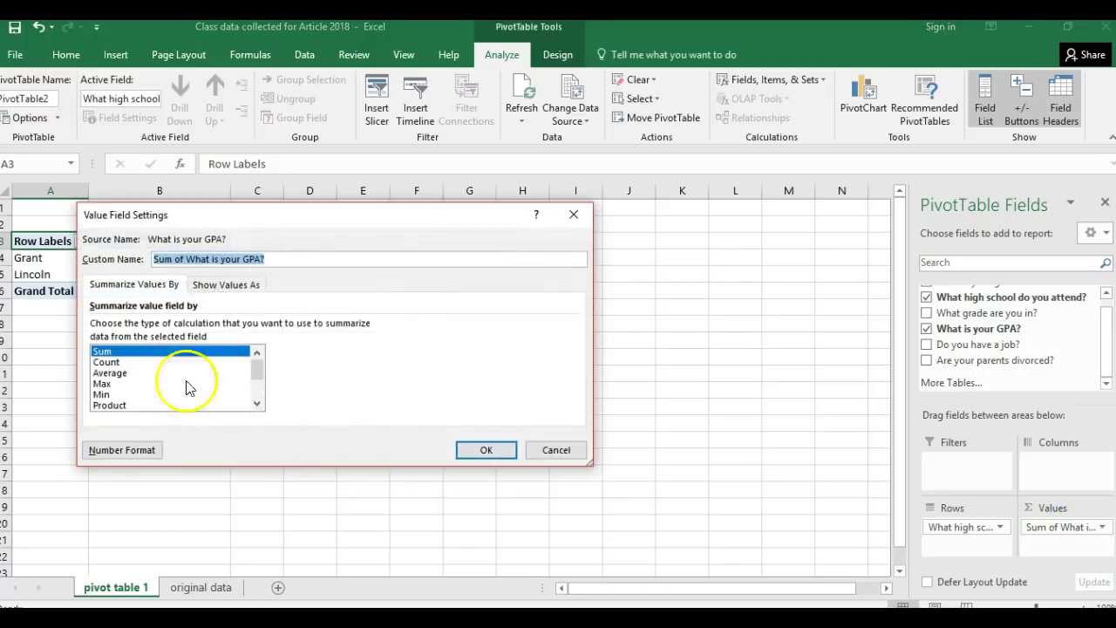
drag(317, 218, 552, 215)
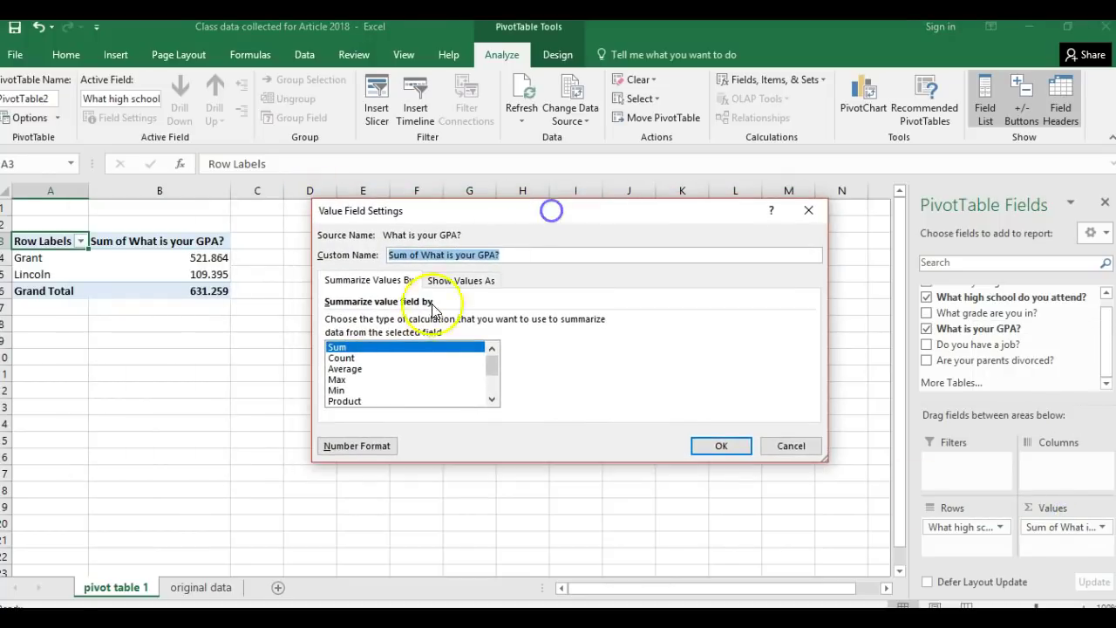
click(349, 370)
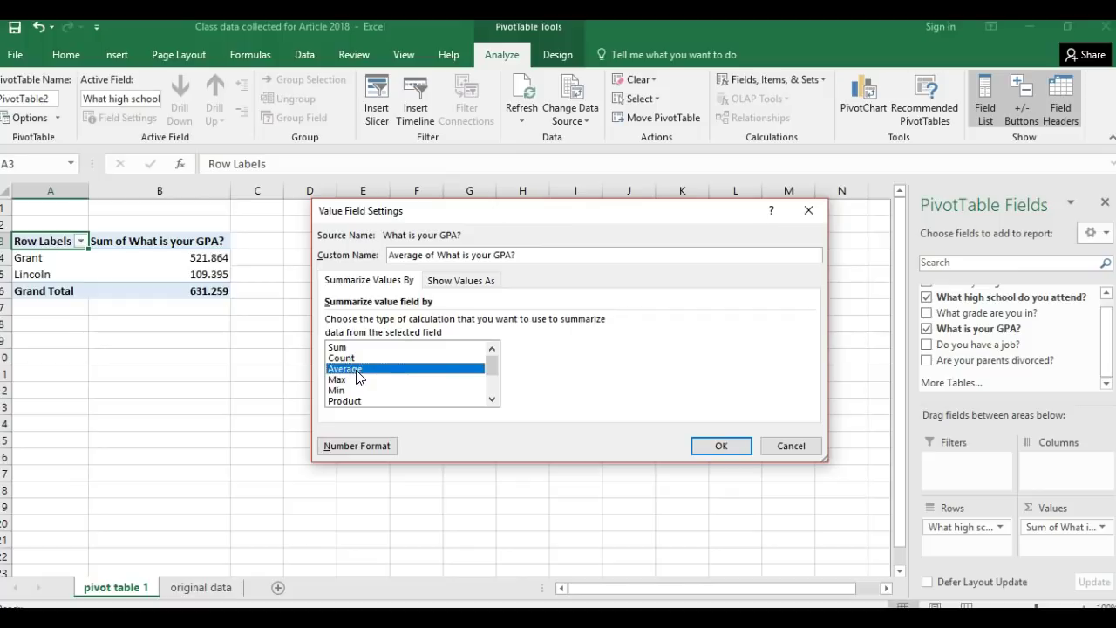
click(719, 448)
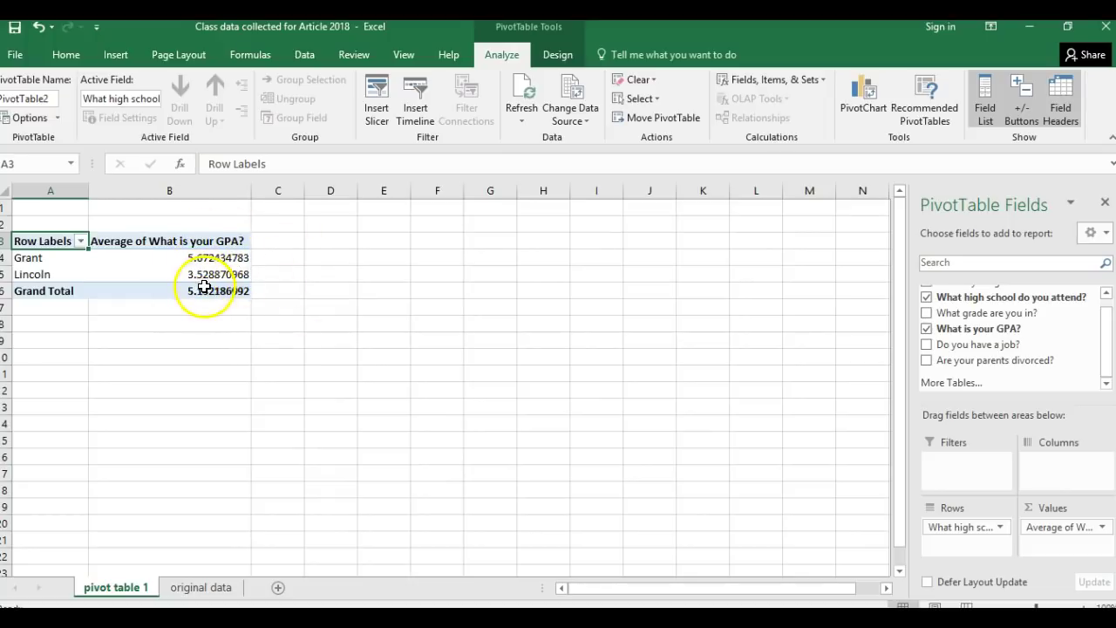
Format the average GPA values in the pivot table as Number with 2 decimal places
click(1103, 528)
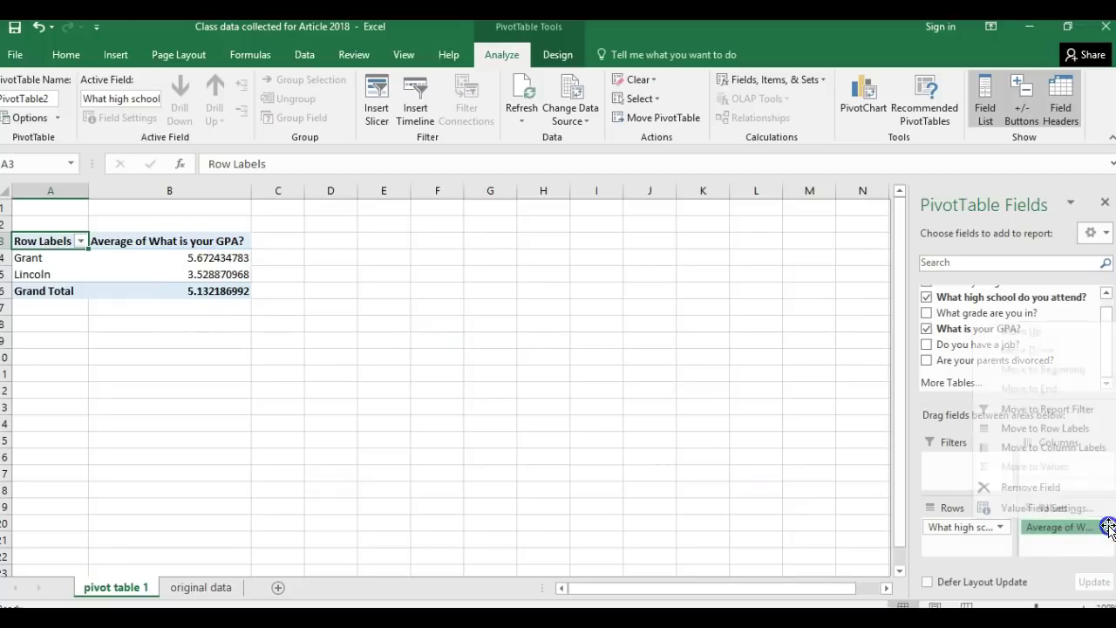
click(1065, 506)
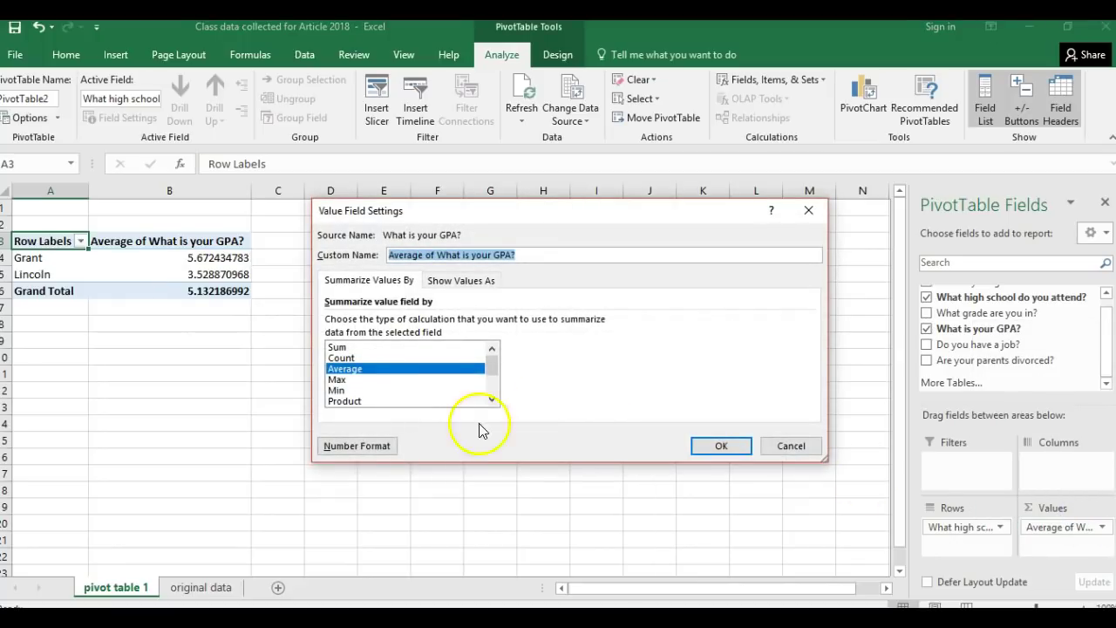
click(377, 447)
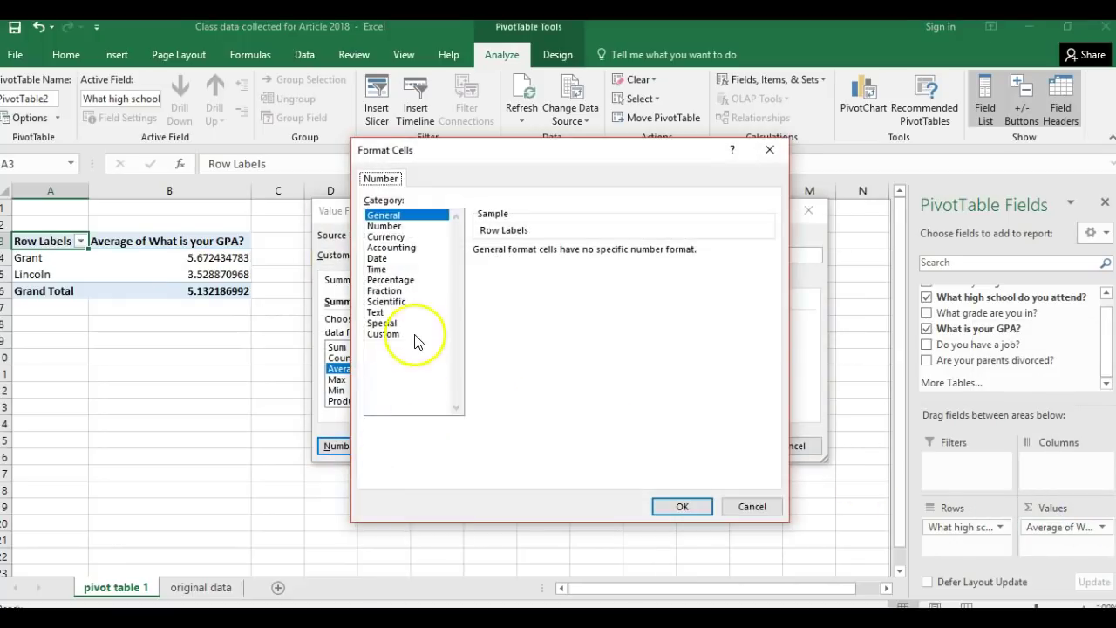
click(412, 227)
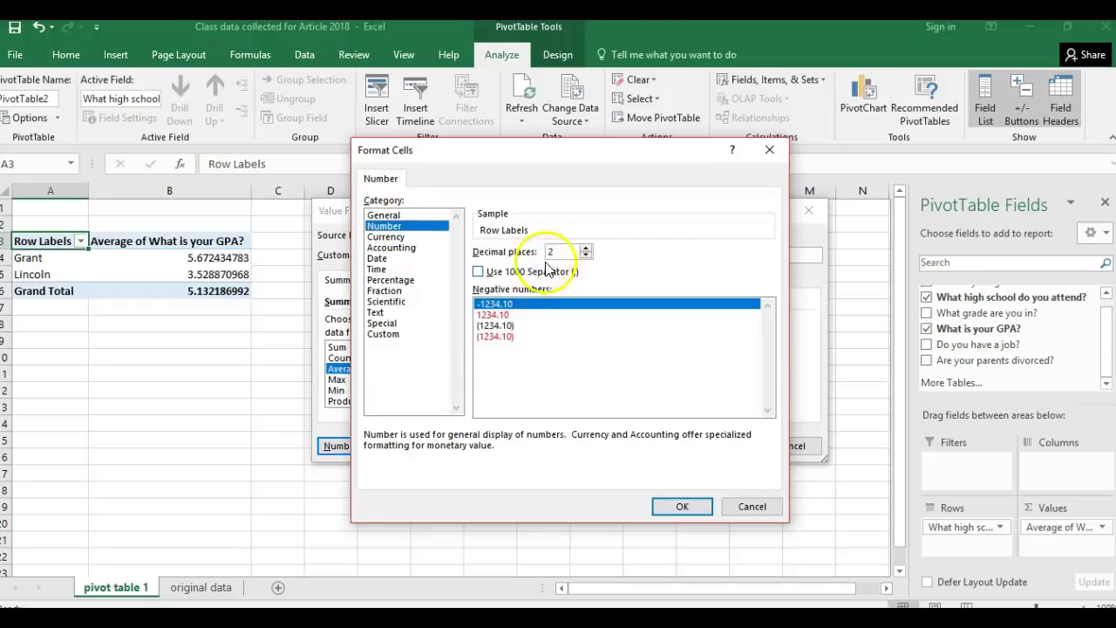
click(683, 509)
click(722, 446)
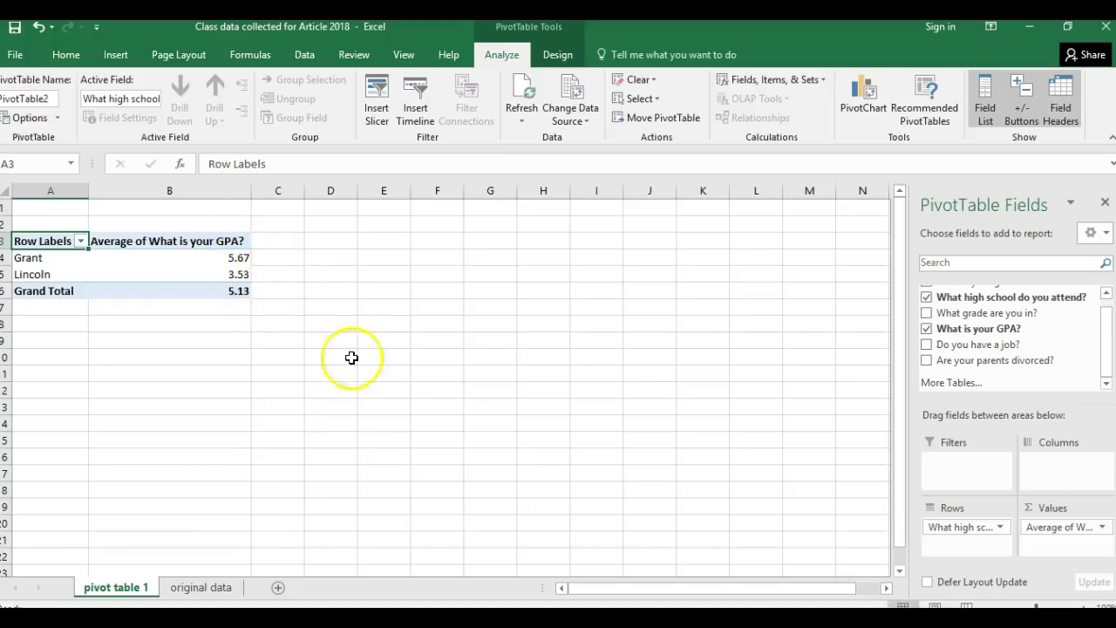
Sort the original data sheet by "What is your GPA?" from largest to smallest
click(201, 588)
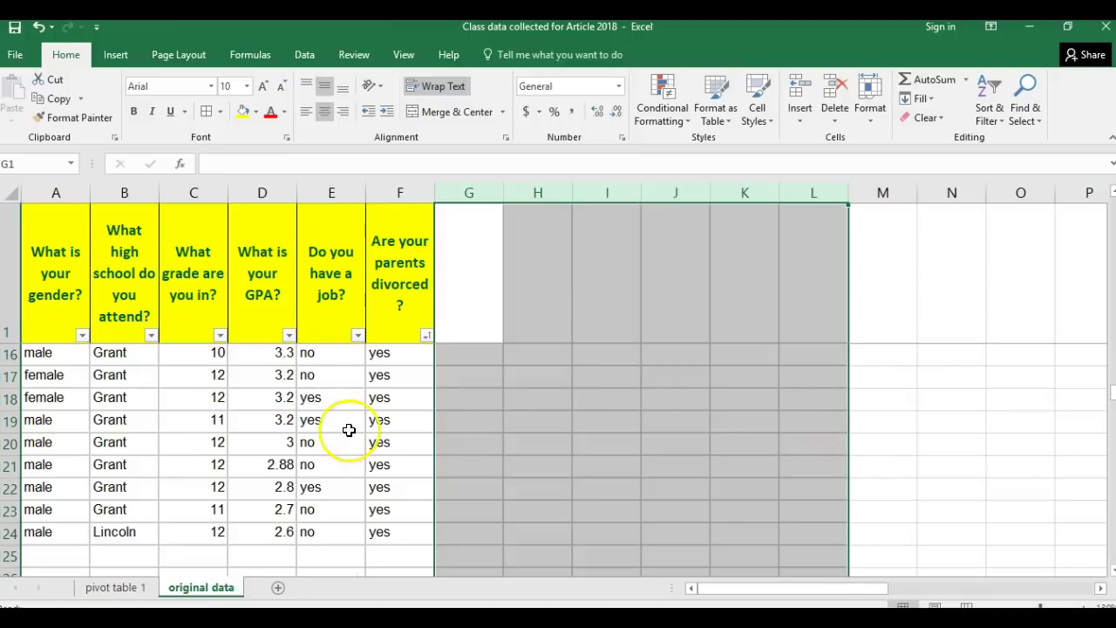
scroll(345, 419, up, 11)
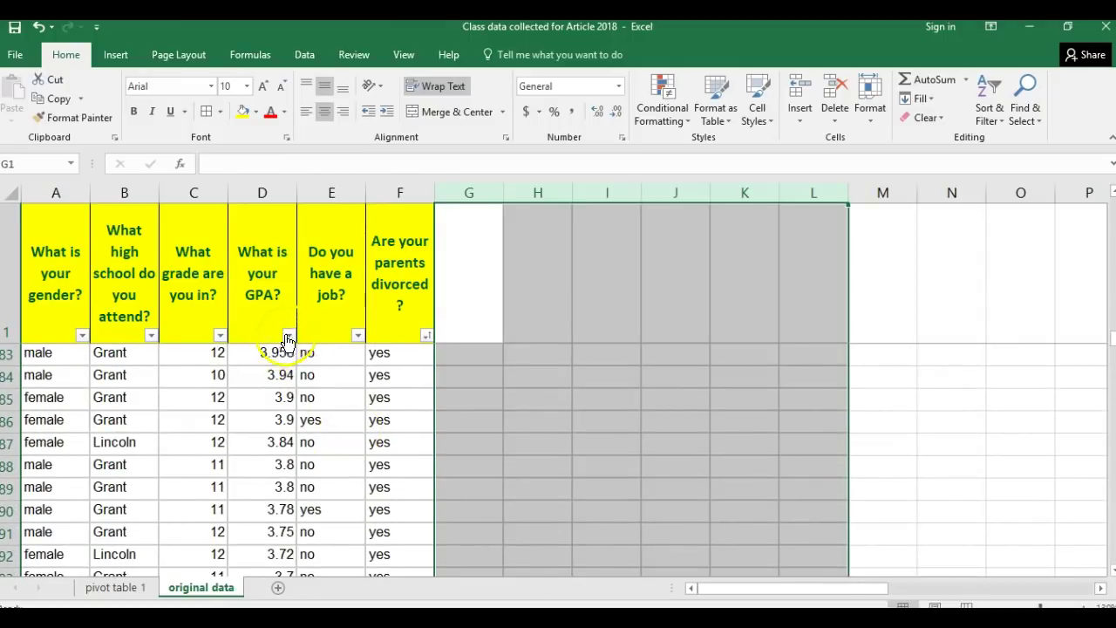
click(289, 336)
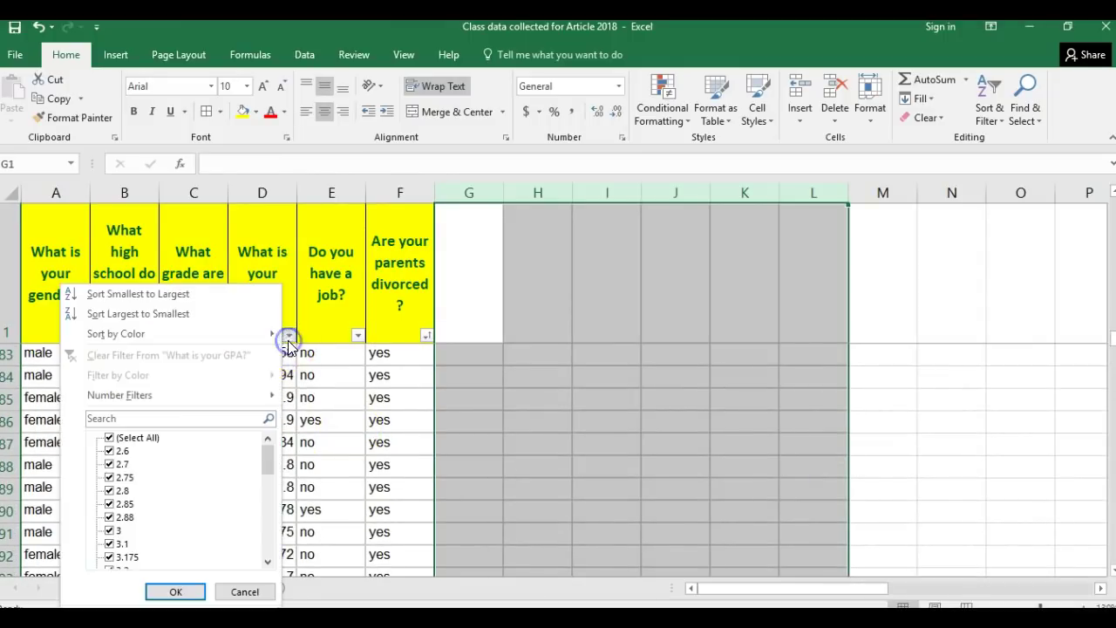
click(231, 314)
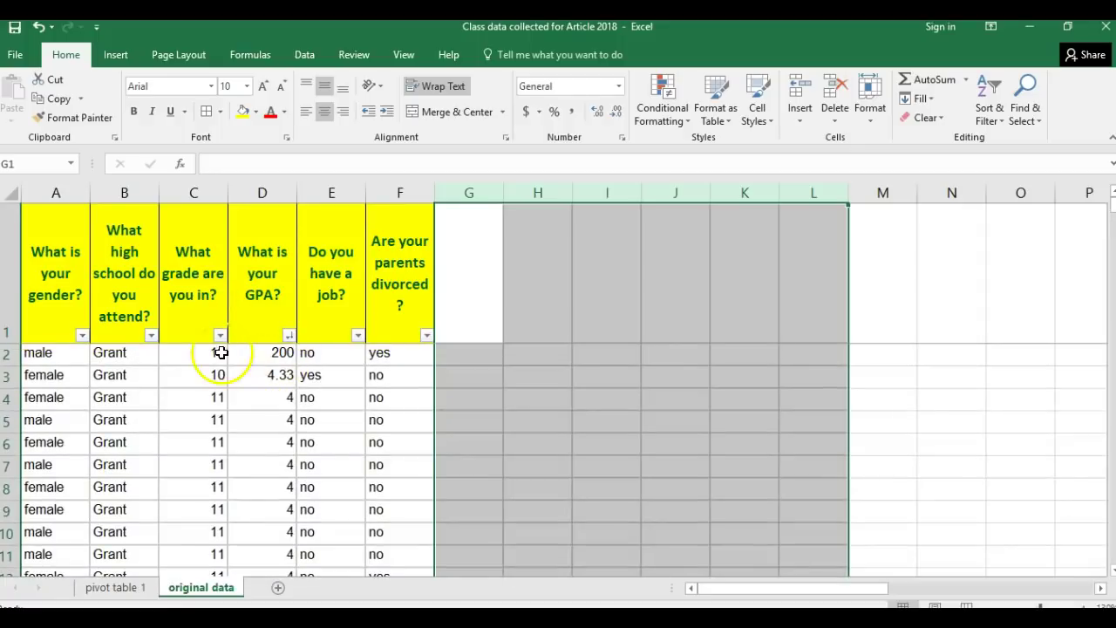
Clear the outlier GPA value of 200 from cell D2 of the original data
click(288, 353)
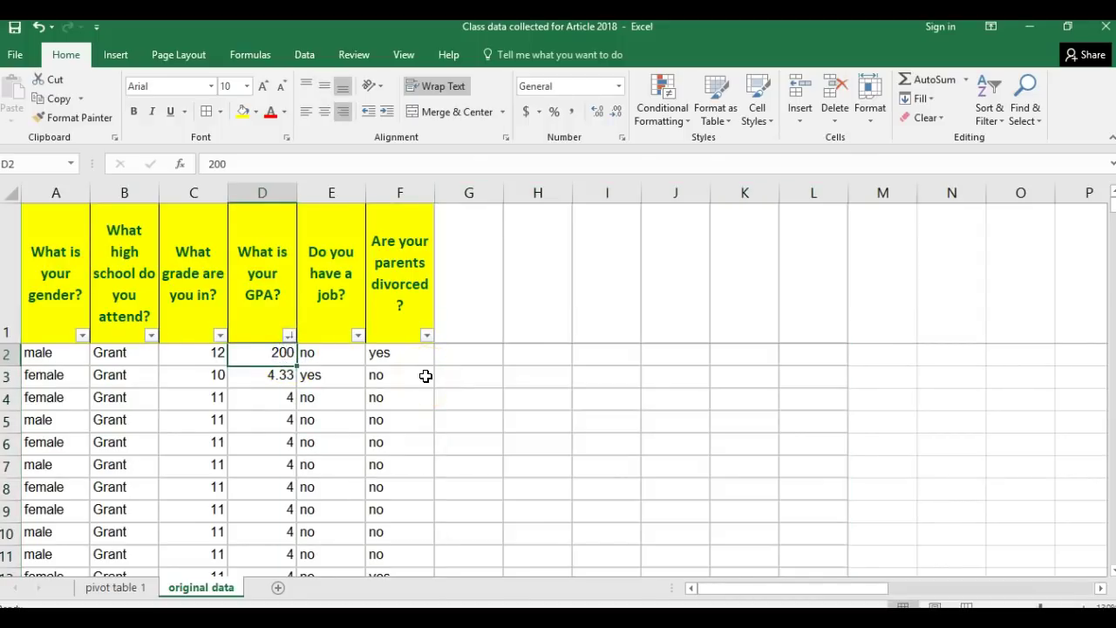
key(BackSpace)
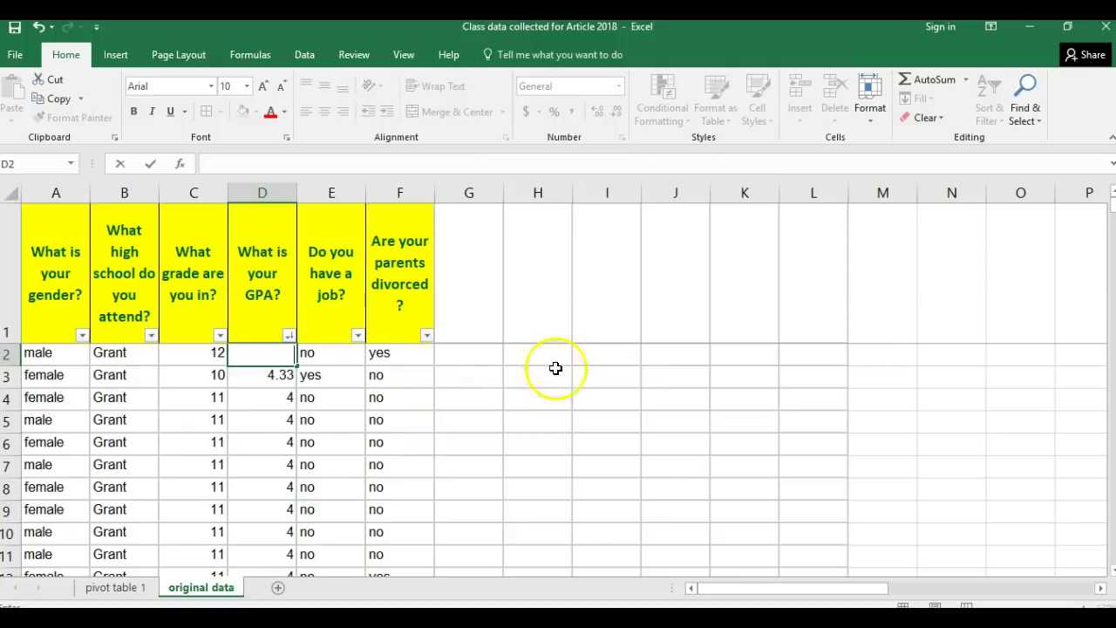
click(358, 443)
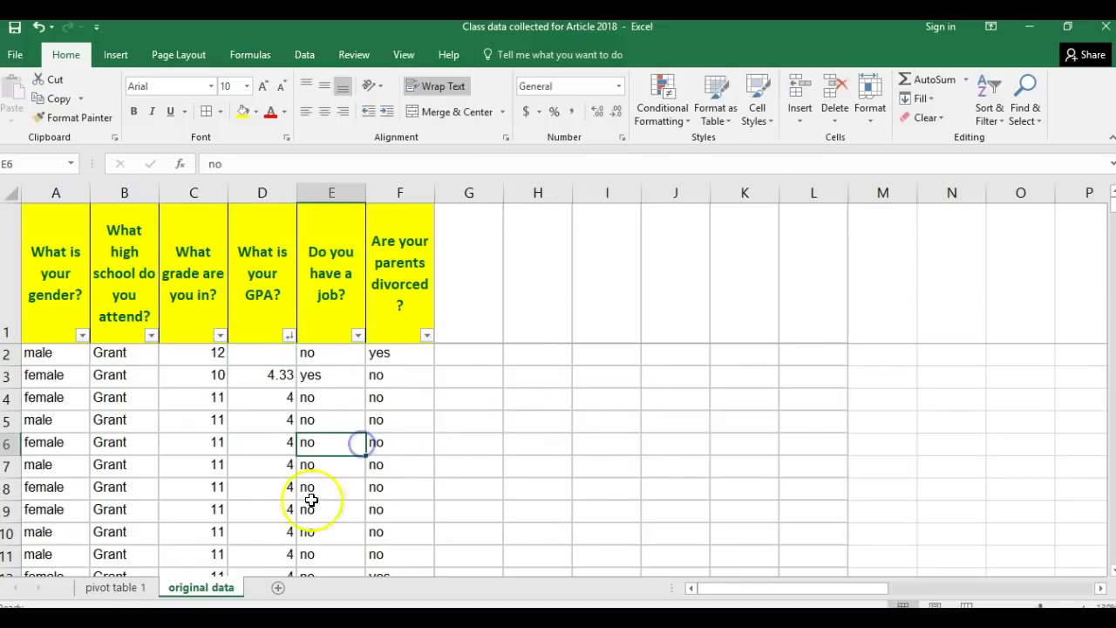
Refresh the average GPA pivot table on the "pivot table 1" sheet to use the corrected survey data
click(108, 590)
click(497, 56)
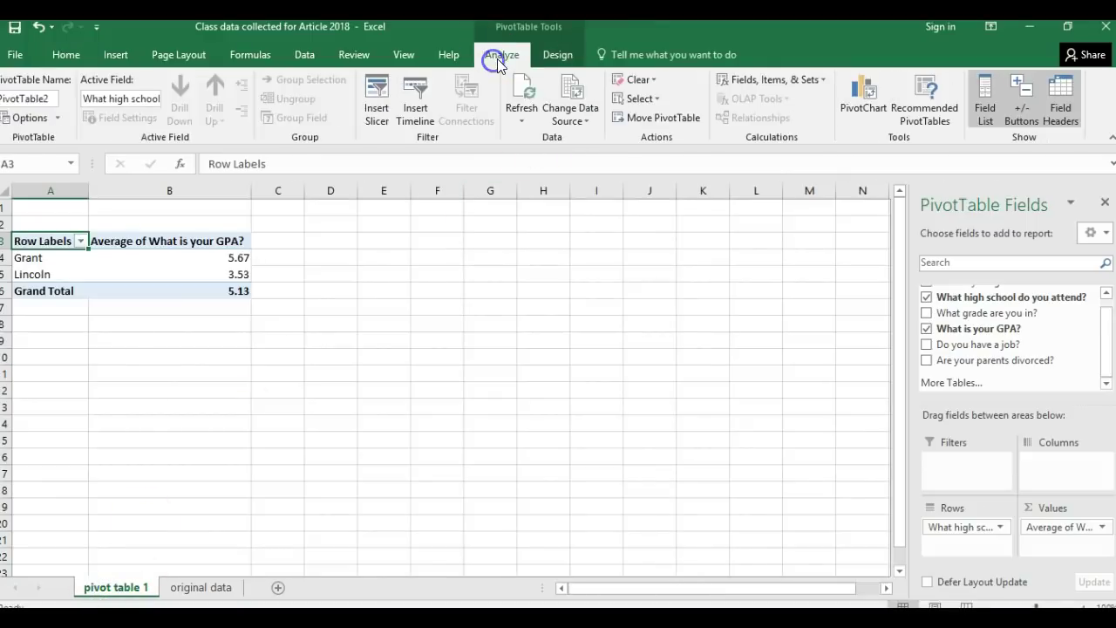
click(525, 94)
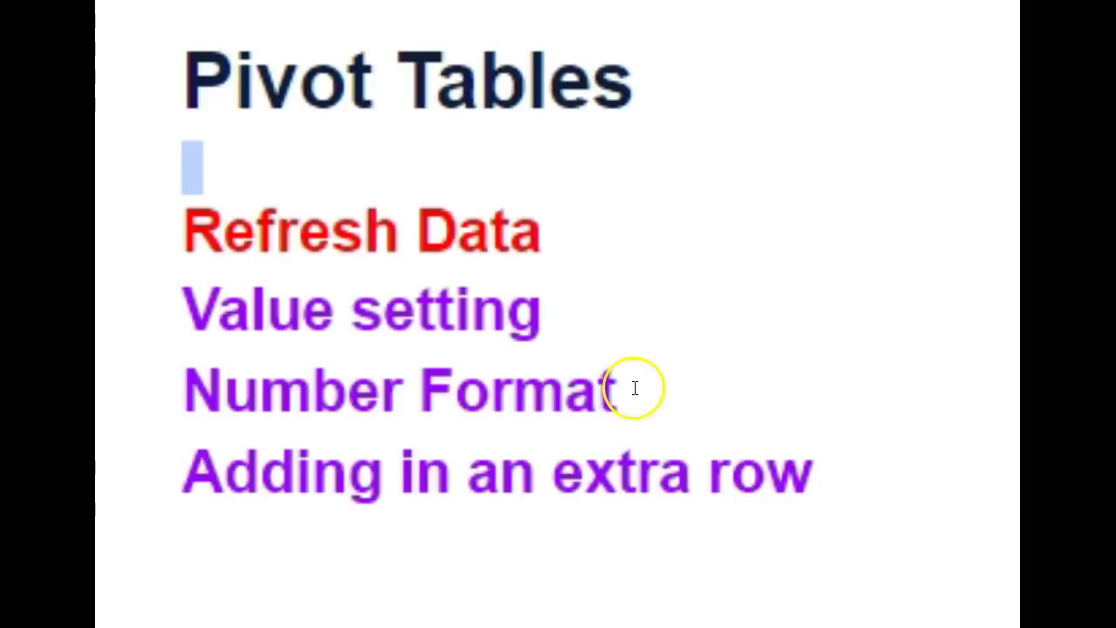
Switch to the Pivot Tables notes document and color the lines "Value setting" and "Number Format" red
drag(636, 389, 161, 307)
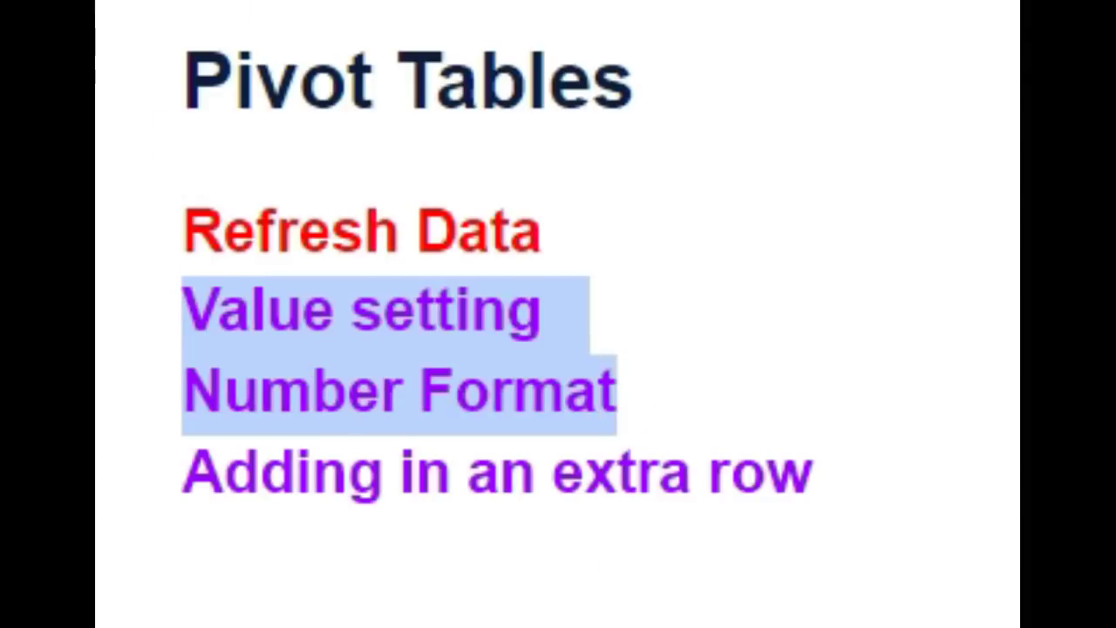
click(884, 12)
click(902, 48)
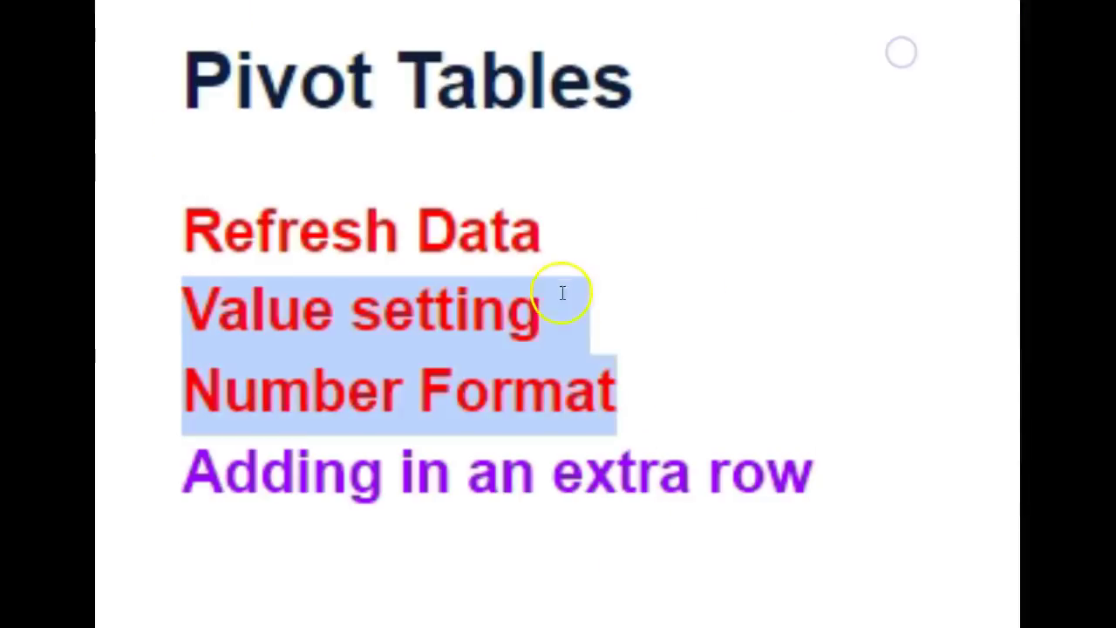
click(665, 266)
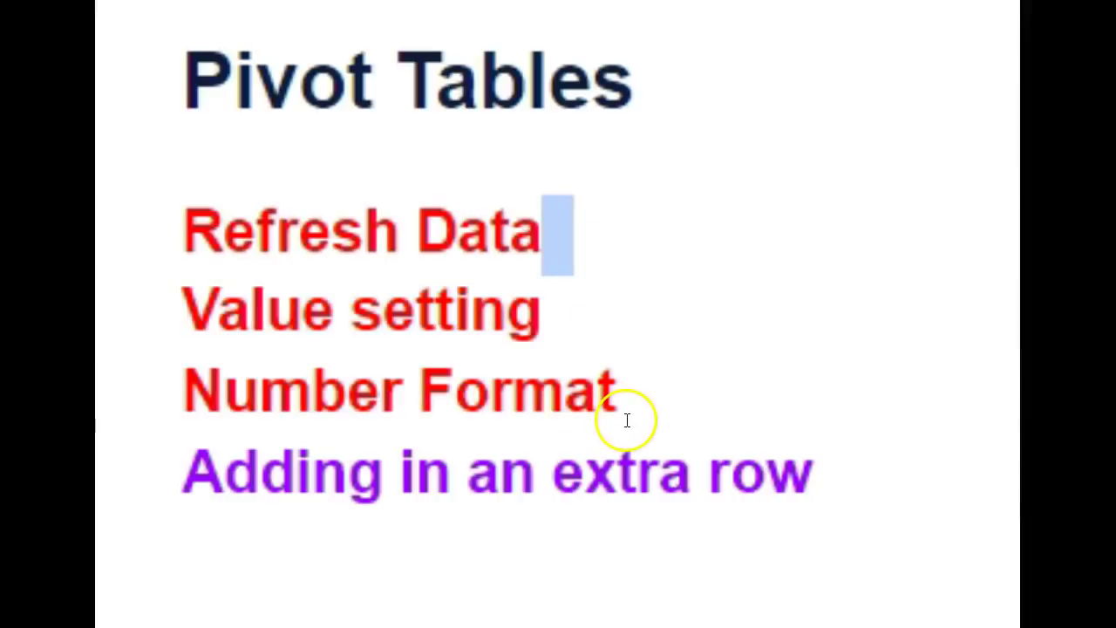
Select the notes line "Adding in an extra row", switch to Excel, and add "What grade are you in?" as a second pivot row field
drag(847, 483, 192, 482)
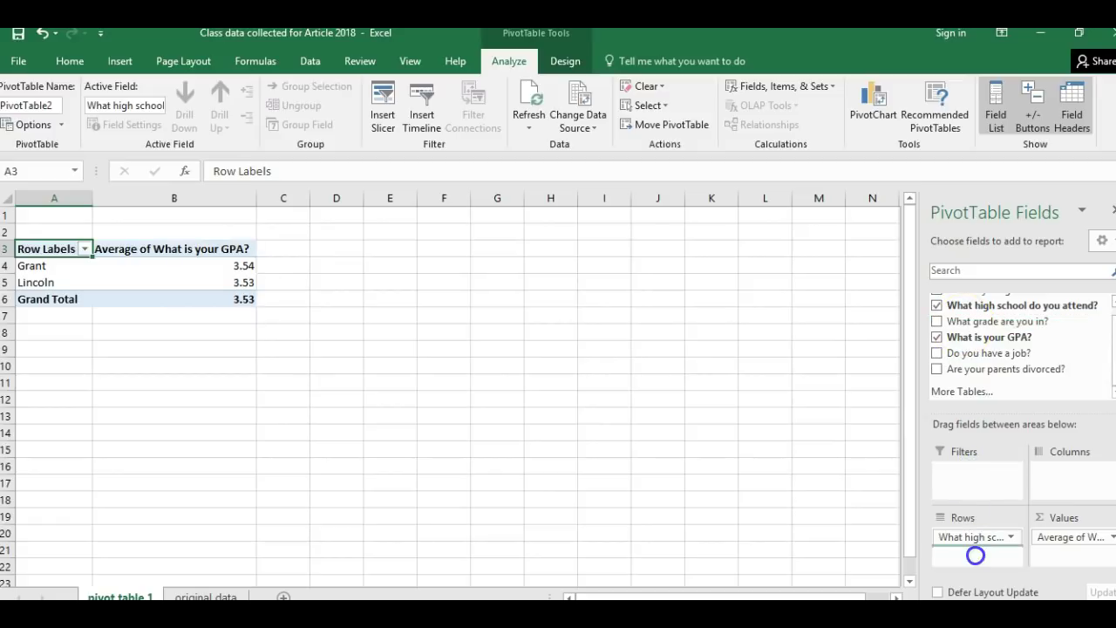
drag(975, 555, 981, 555)
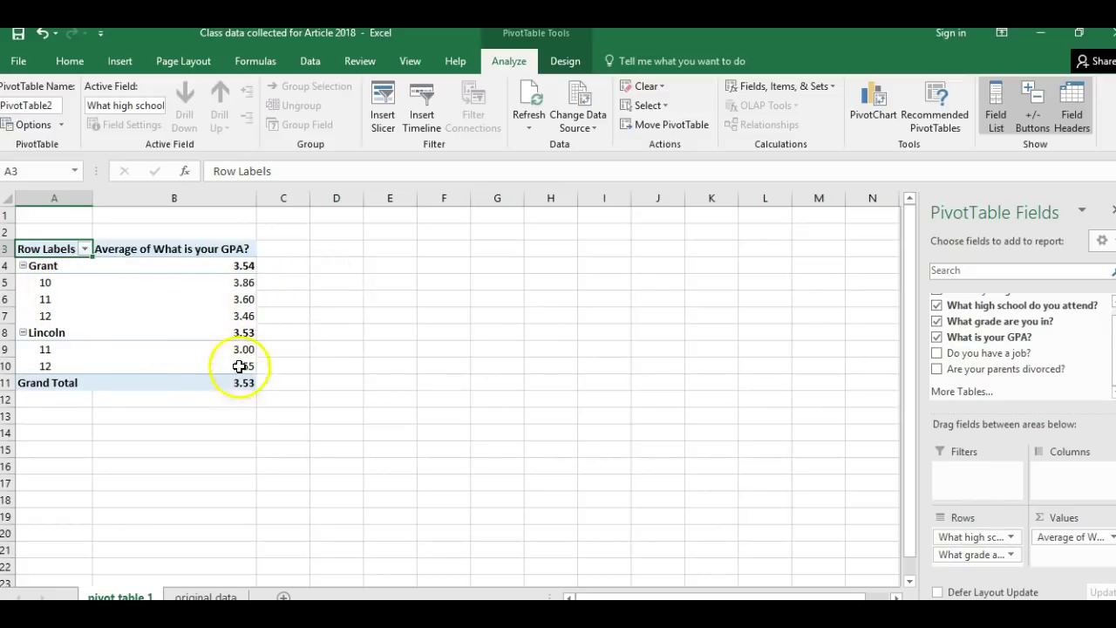
mouse_move(254, 341)
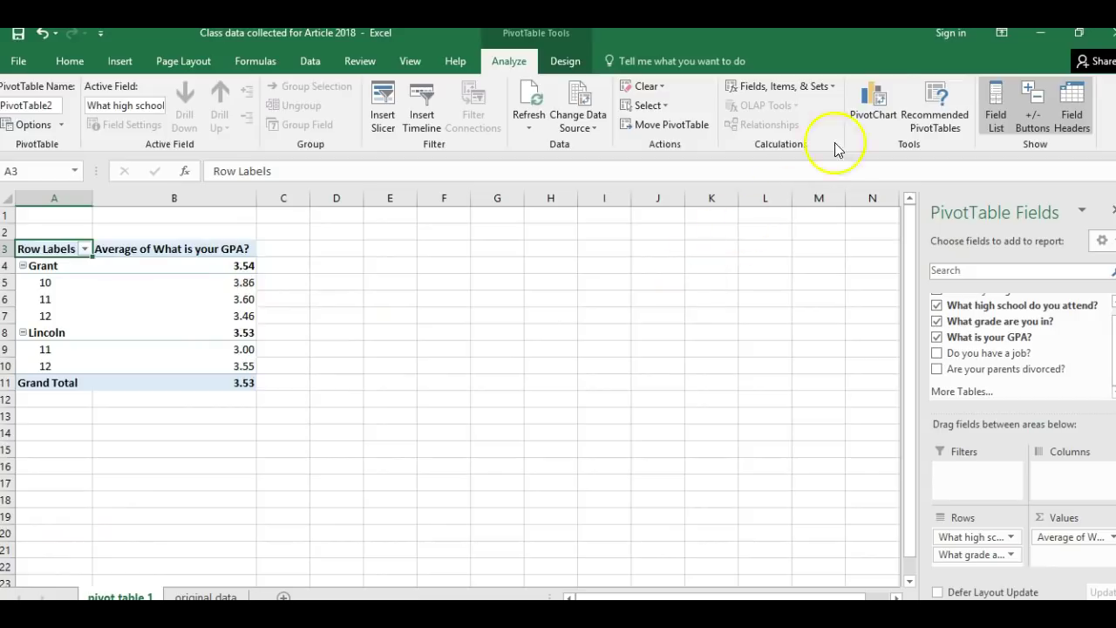
Insert a clustered column PivotChart from the GPA pivot table and apply the dark gray chart style
click(870, 103)
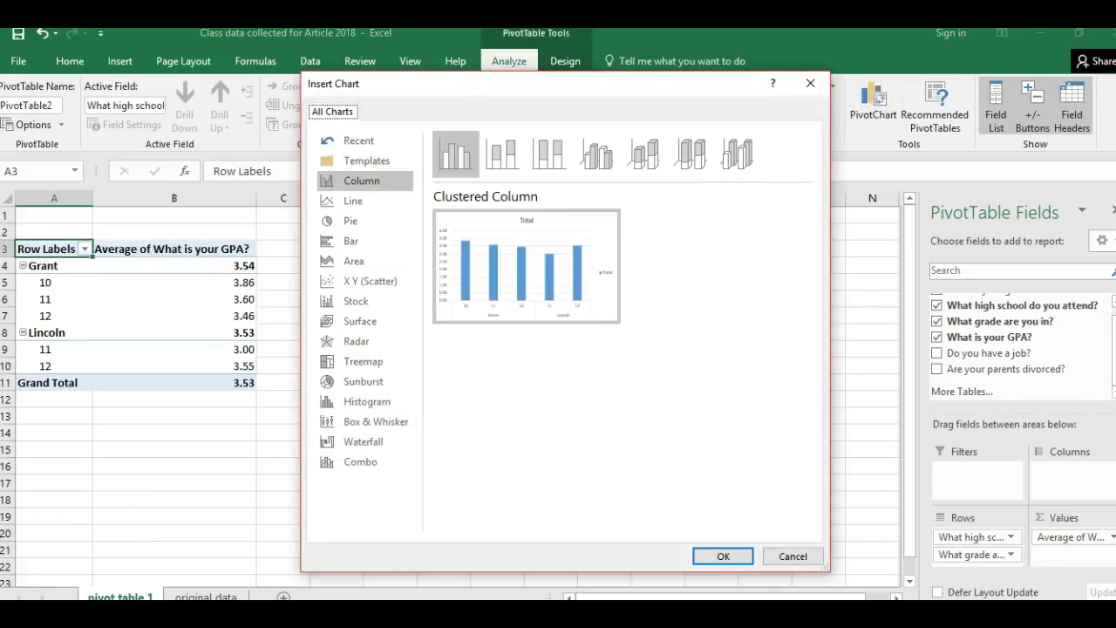
click(722, 556)
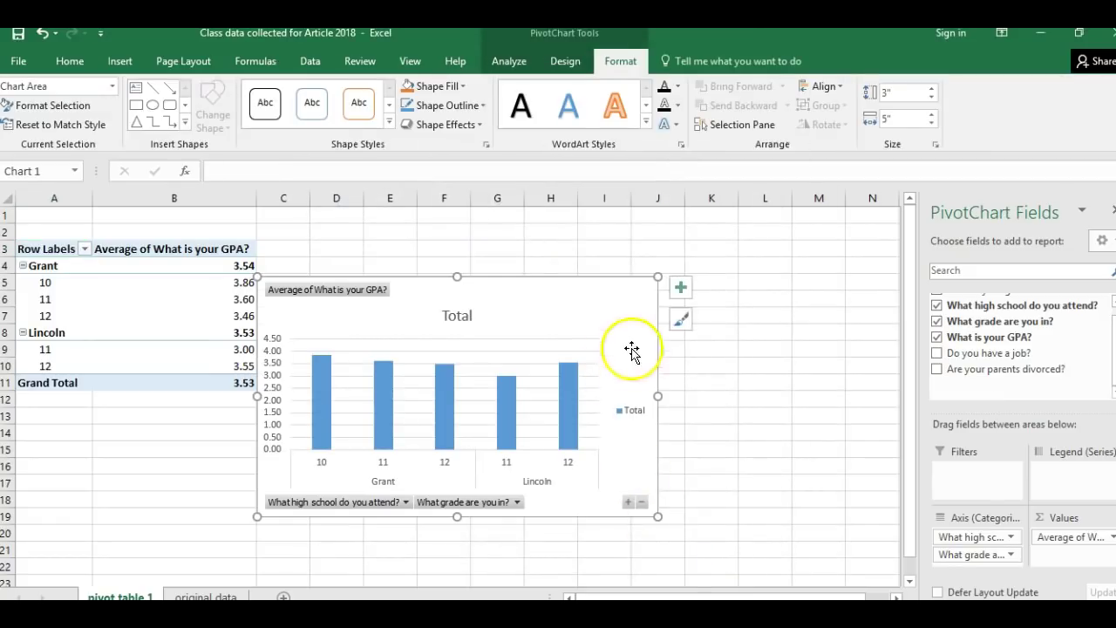
click(684, 321)
scroll(823, 462, down, 3)
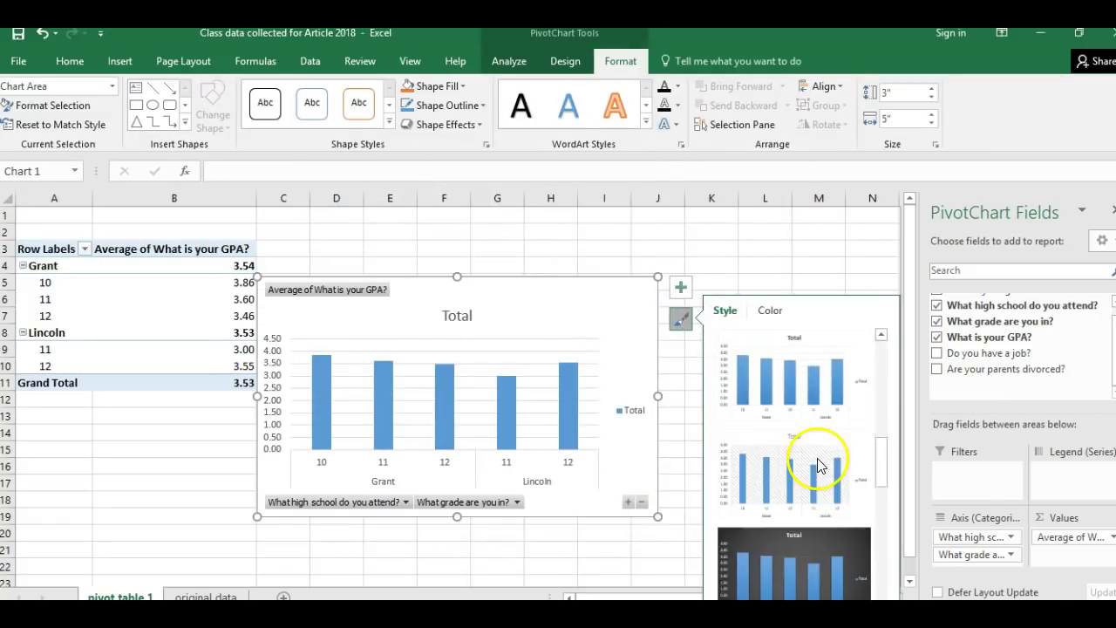
click(817, 550)
Move the chart clear of the pivot table and title it "Comparing GPA at Grant and Lincoln"
drag(519, 286, 662, 254)
click(744, 391)
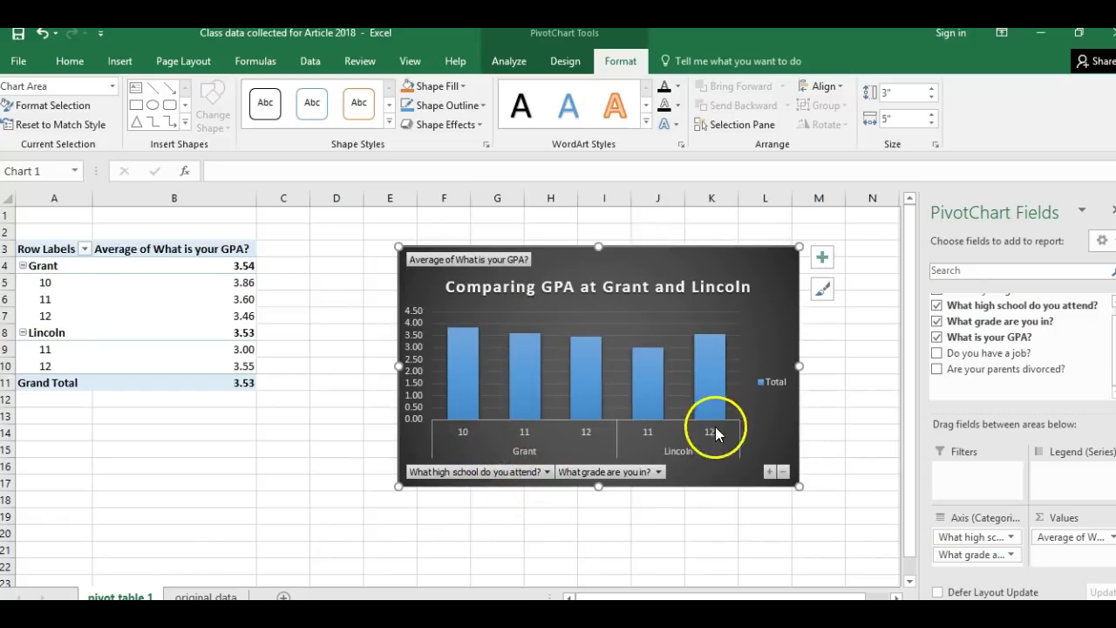
Filter the chart's "What grade are you in?" field to exclude grade 10
click(548, 473)
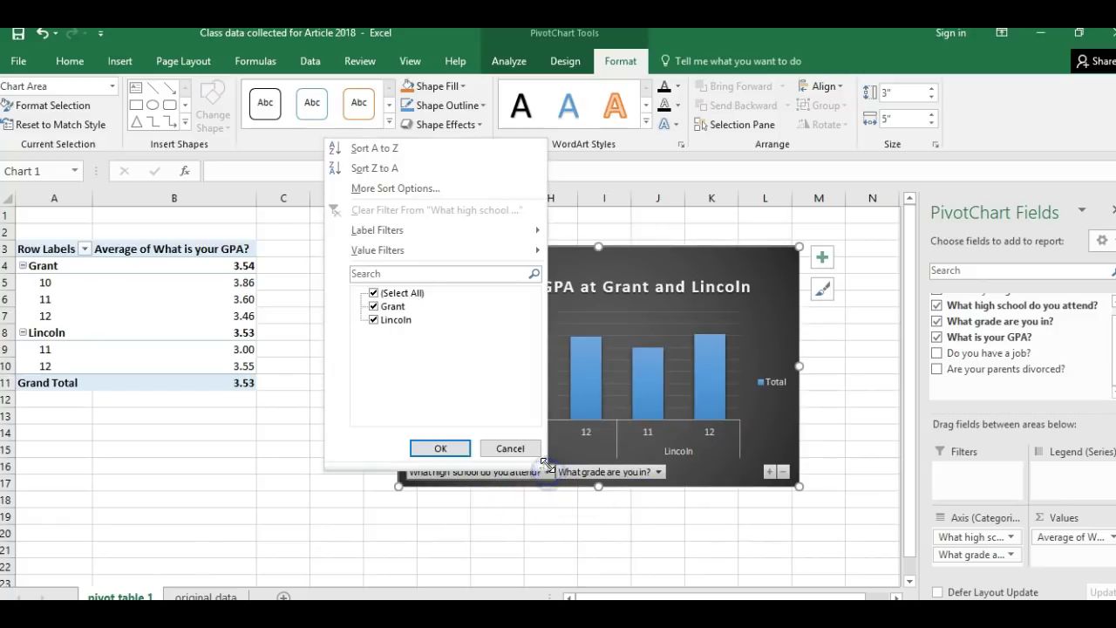
click(656, 472)
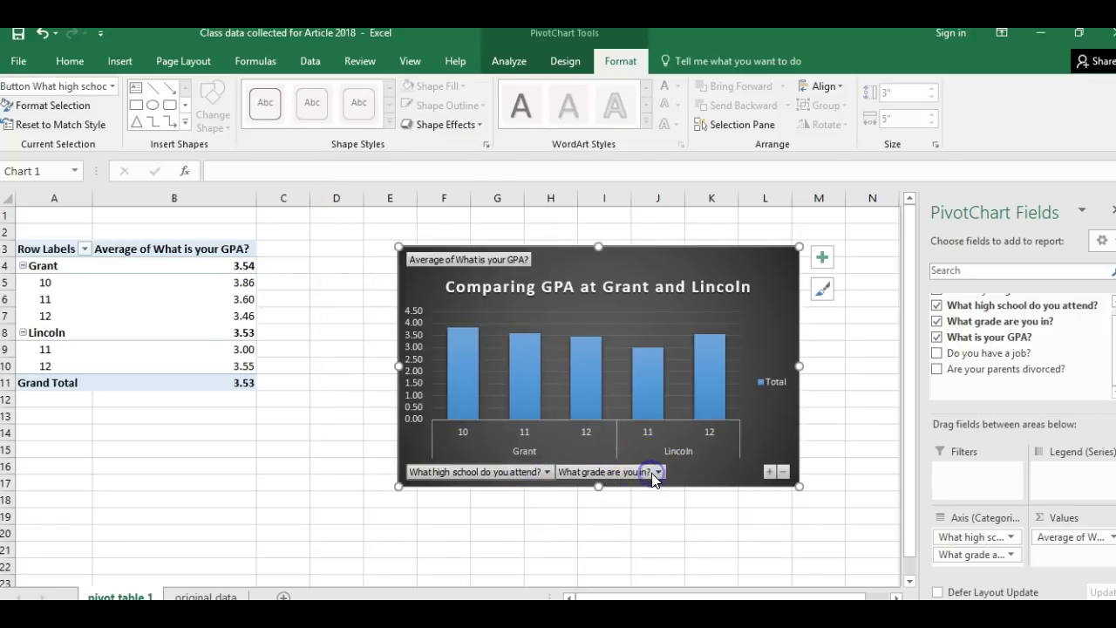
click(480, 308)
click(547, 450)
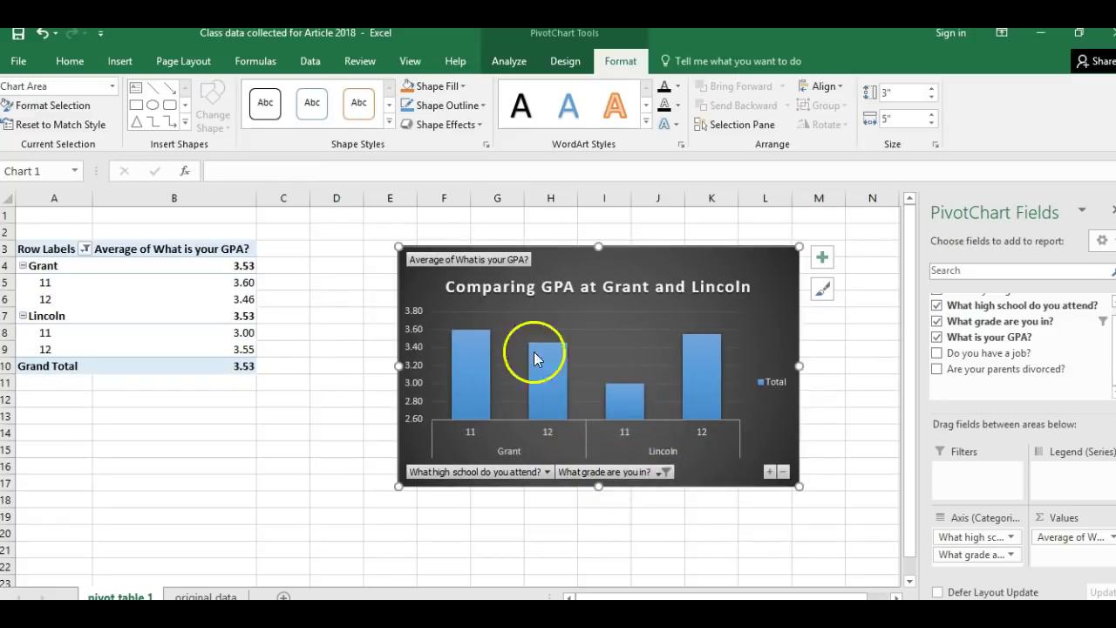
Add data labels to the chart's columns and delete its "Total" legend
click(473, 336)
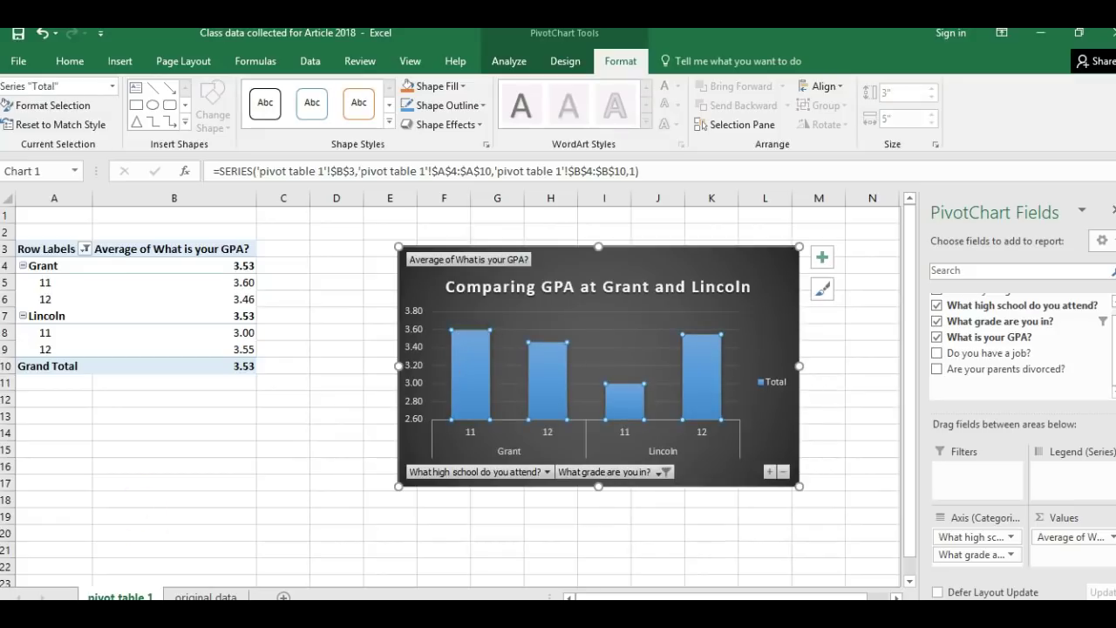
click(821, 257)
click(906, 329)
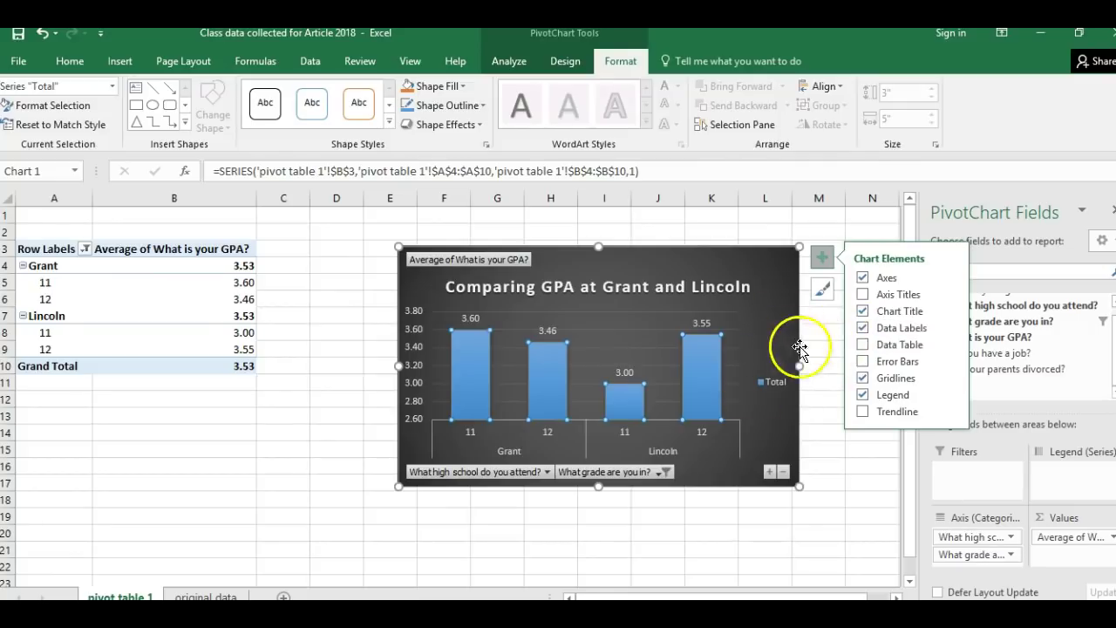
click(825, 399)
drag(773, 391, 772, 401)
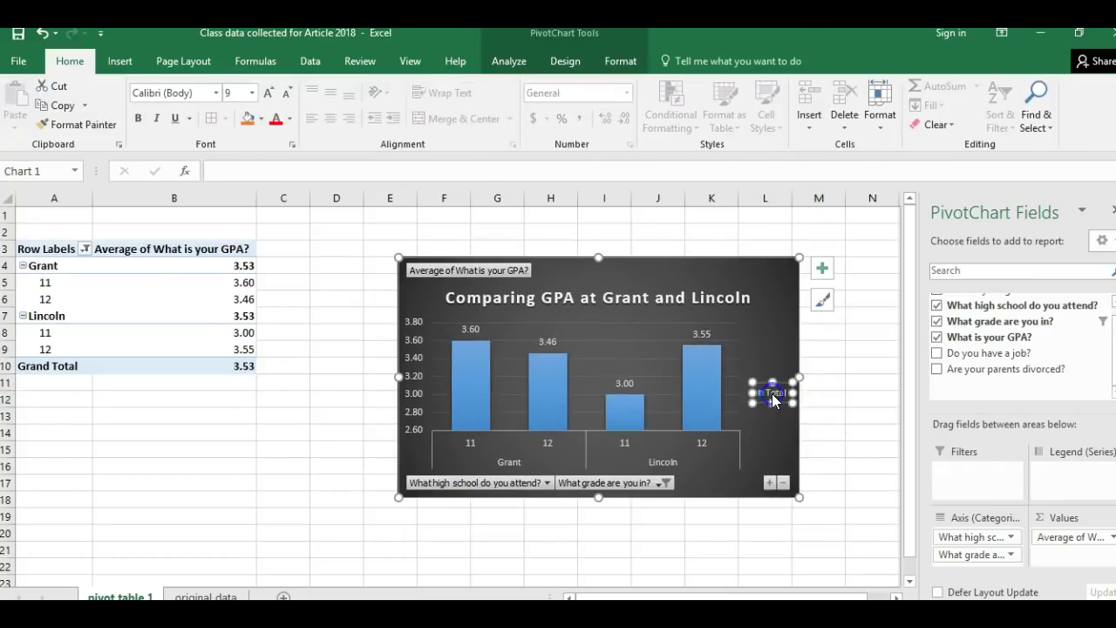
key(Delete)
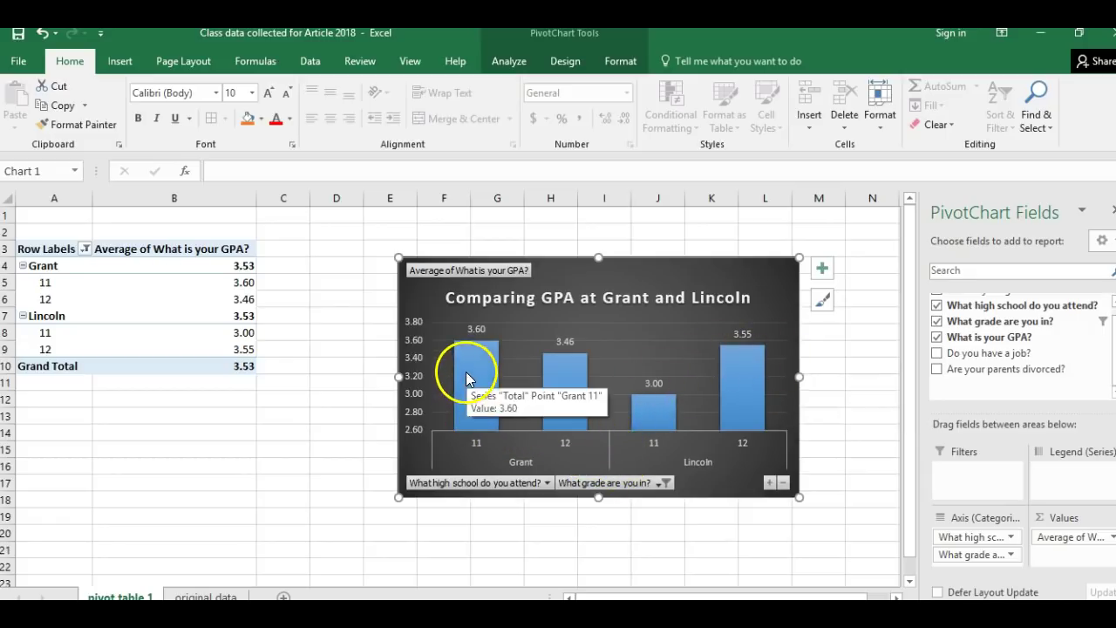
mouse_move(473, 387)
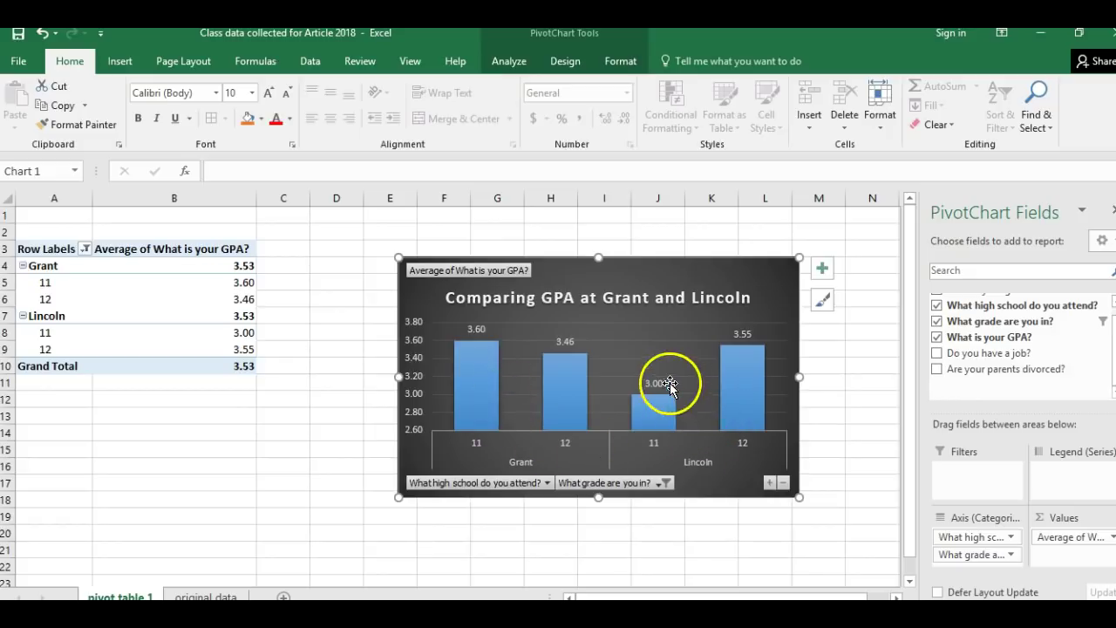
mouse_move(505, 445)
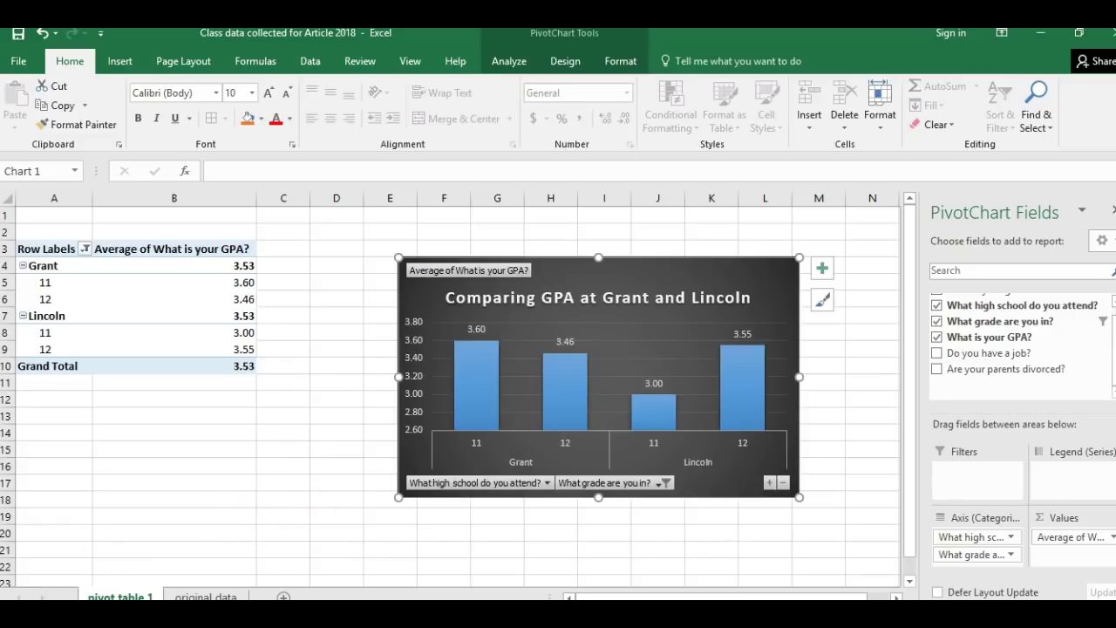
Remove "What grade are you in?" from the chart's axis fields, leaving only the high school field
key(Up)
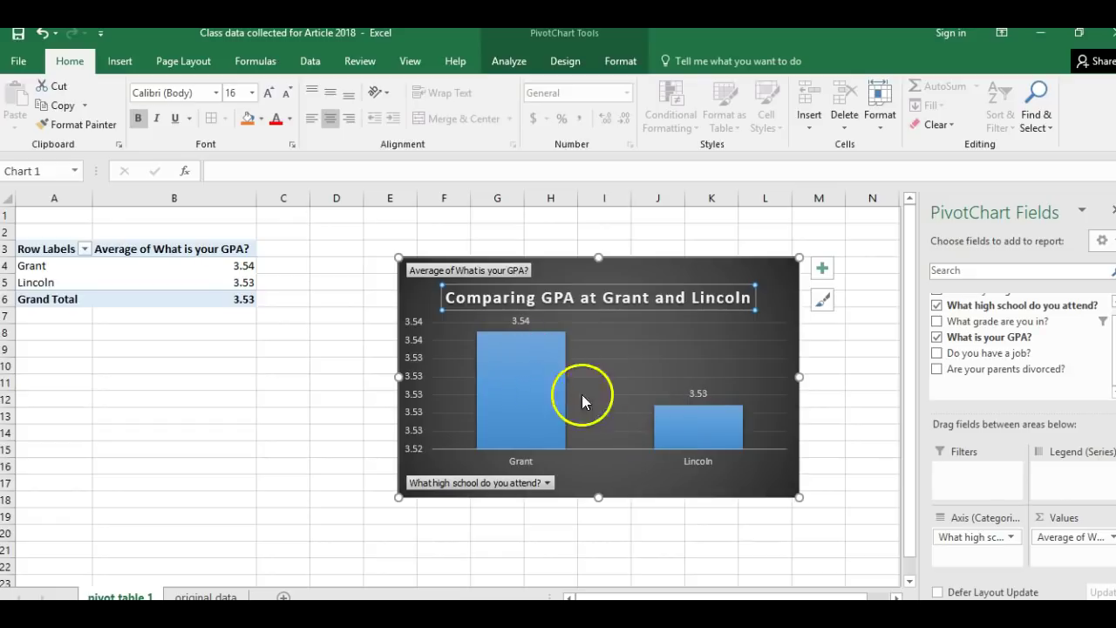
Try summarizing the "What is your GPA?" values by StdDev, and undo the change
click(1112, 538)
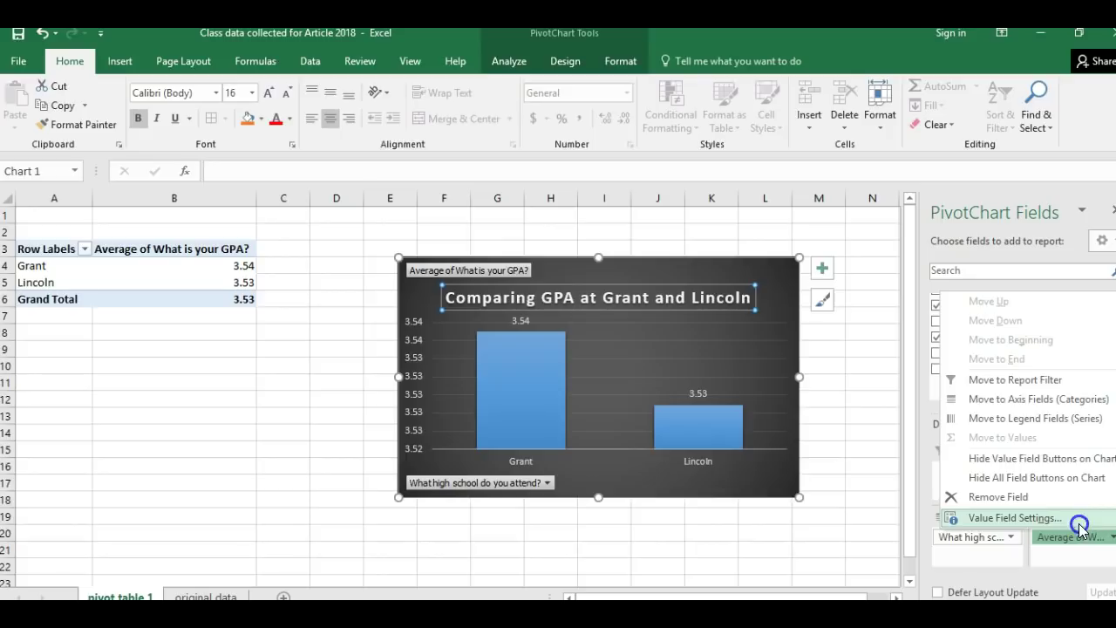
click(1080, 518)
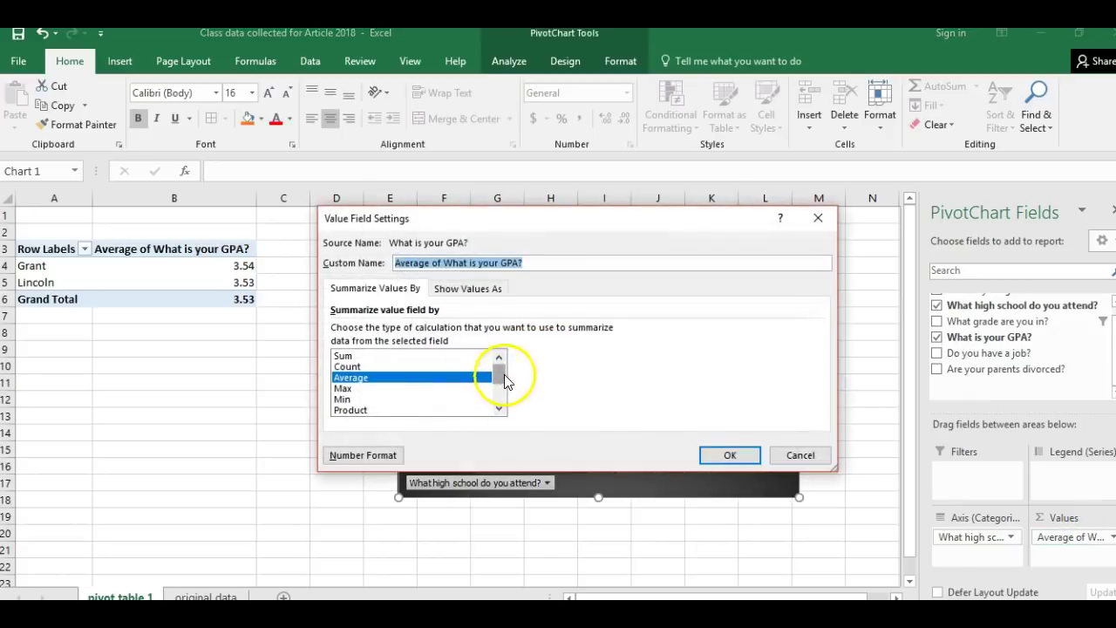
drag(504, 374, 500, 392)
click(402, 378)
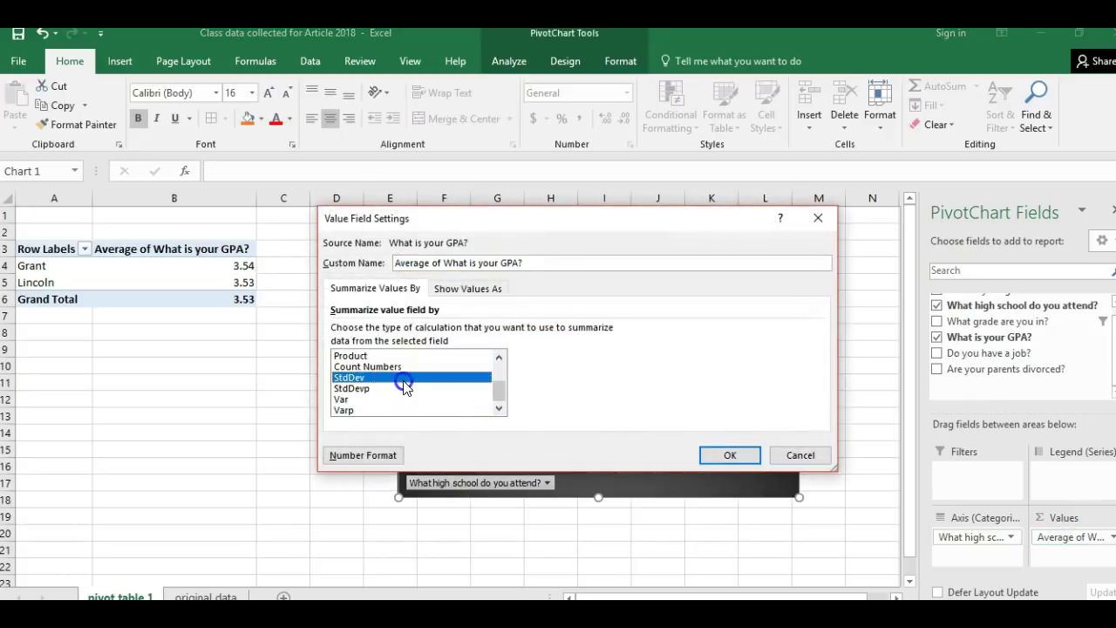
click(727, 454)
click(684, 429)
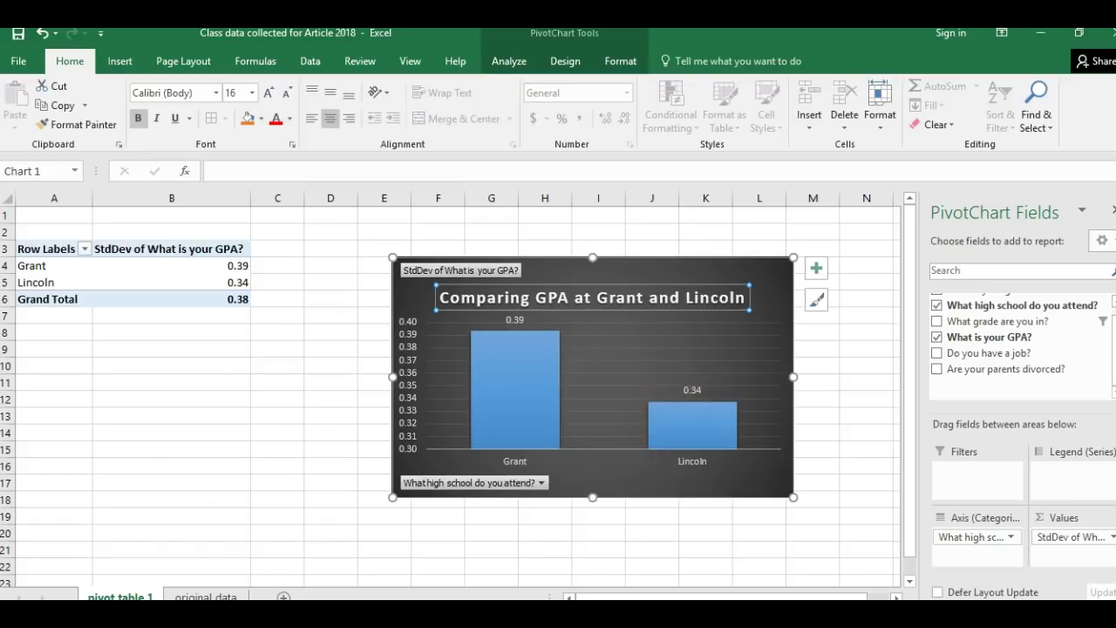
key(ctrl+z)
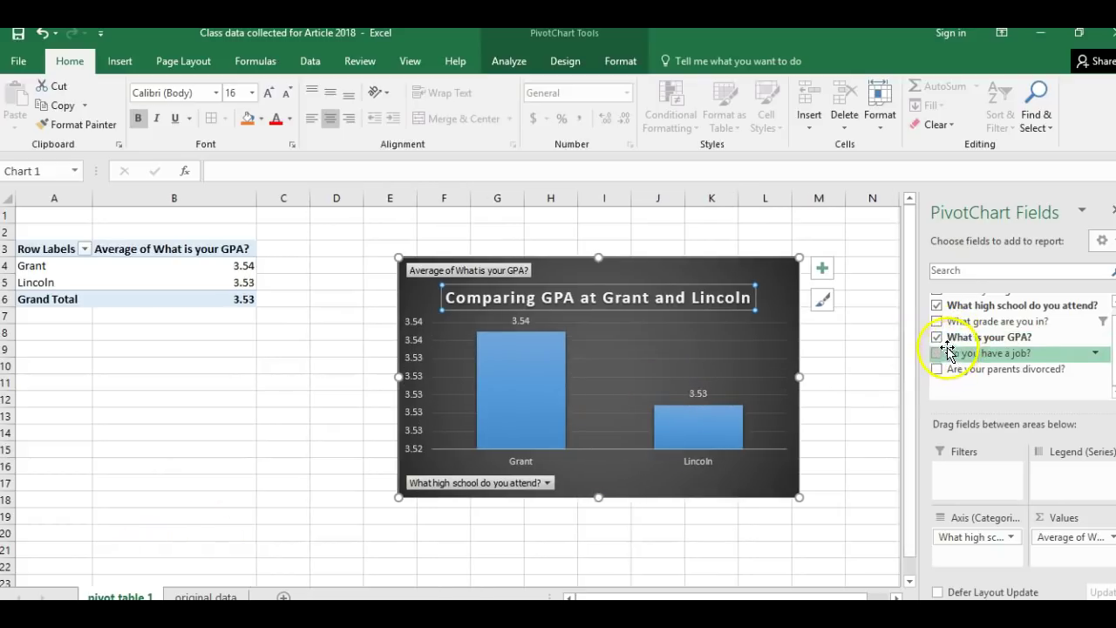
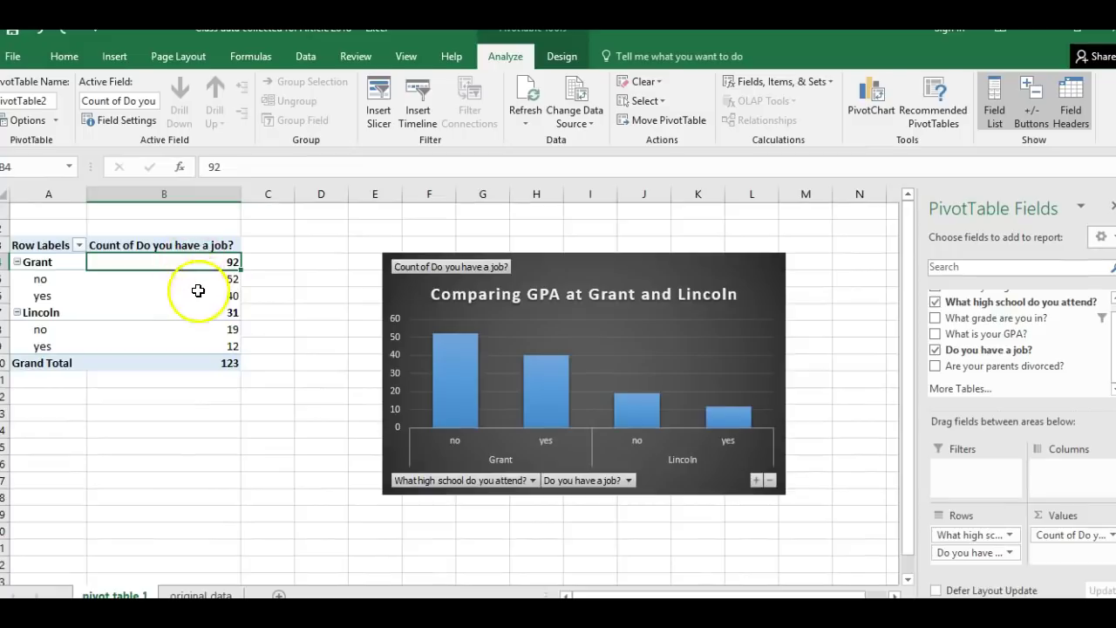
Show the "Count of Do you have a job?" values as % of Parent Row Total
click(198, 293)
click(211, 273)
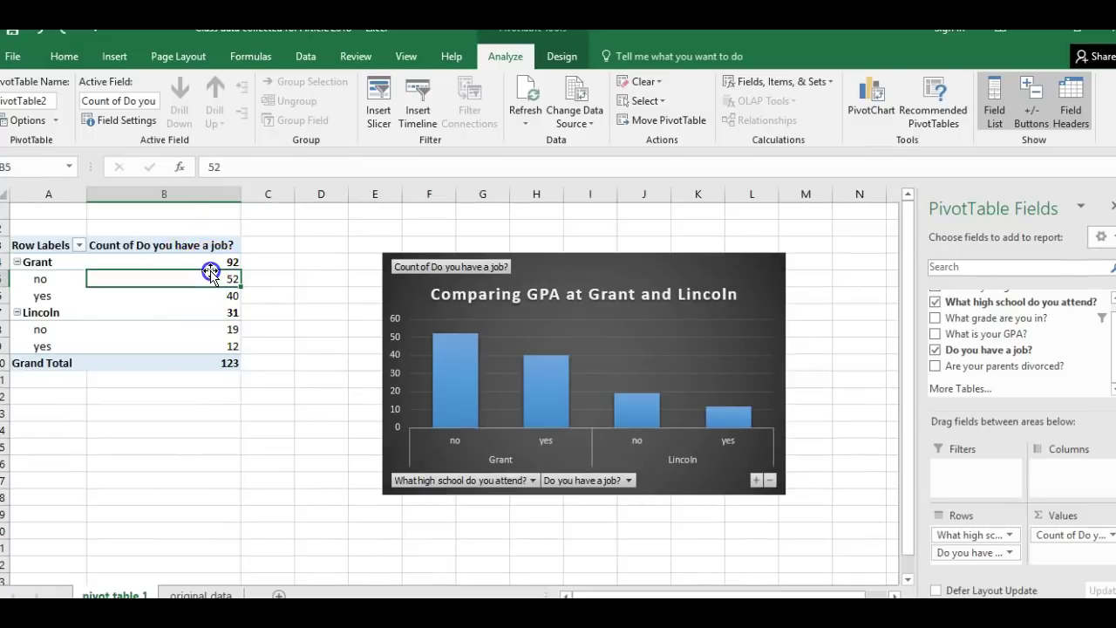
right_click(211, 273)
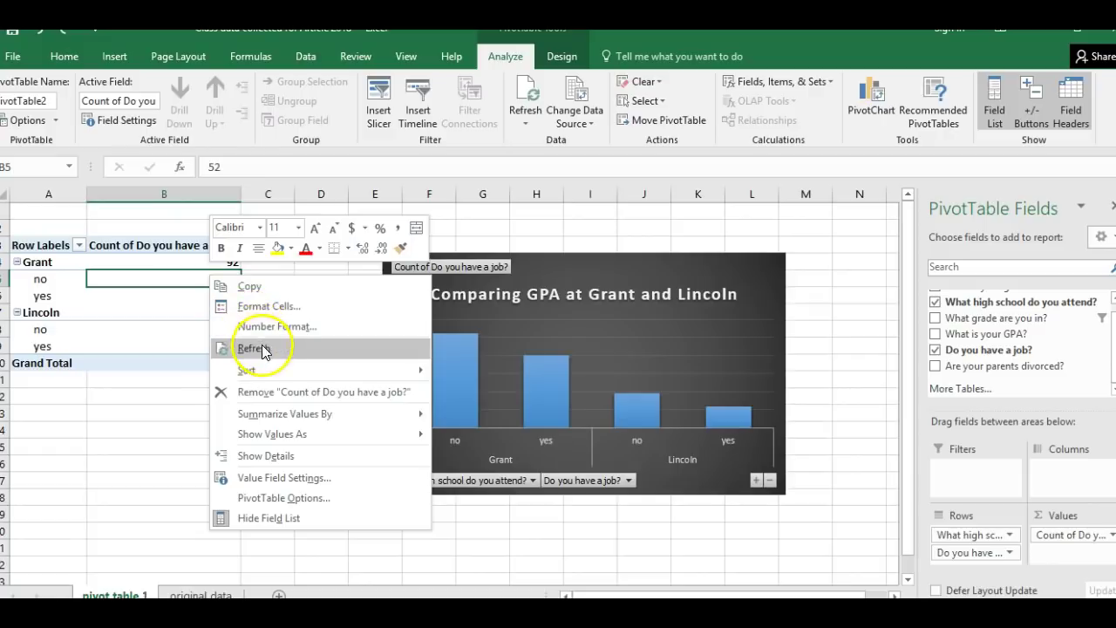
click(287, 478)
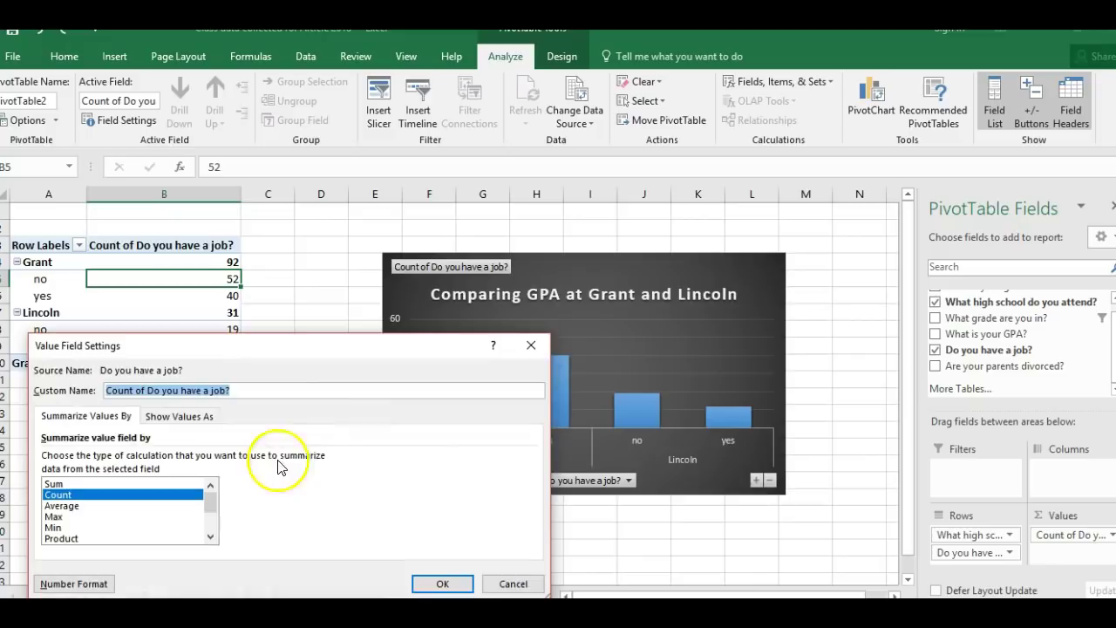
click(190, 419)
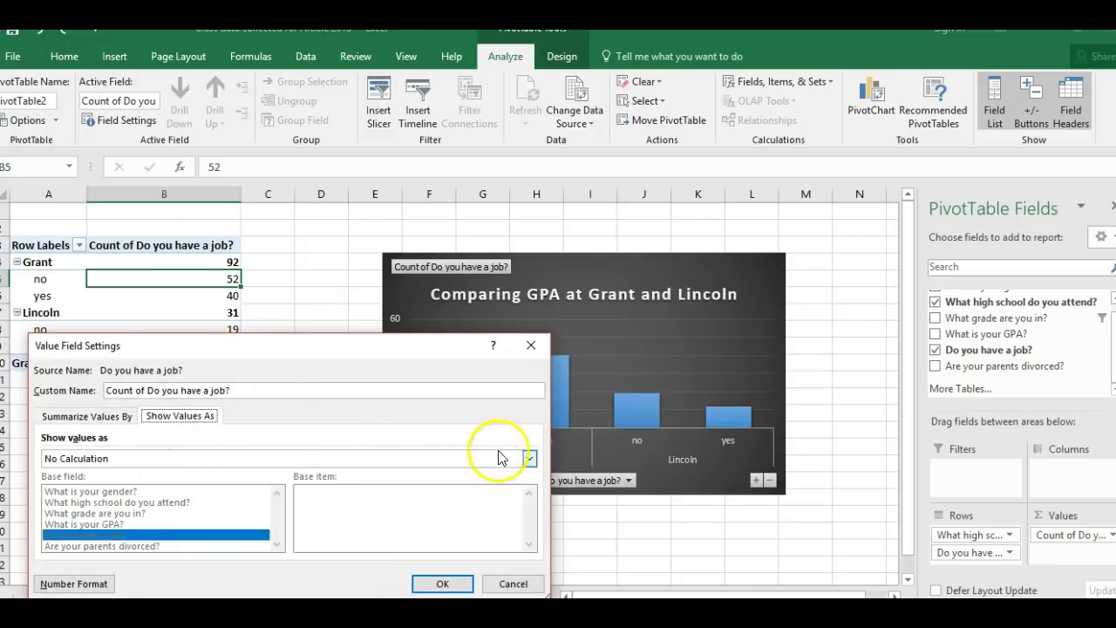
click(529, 459)
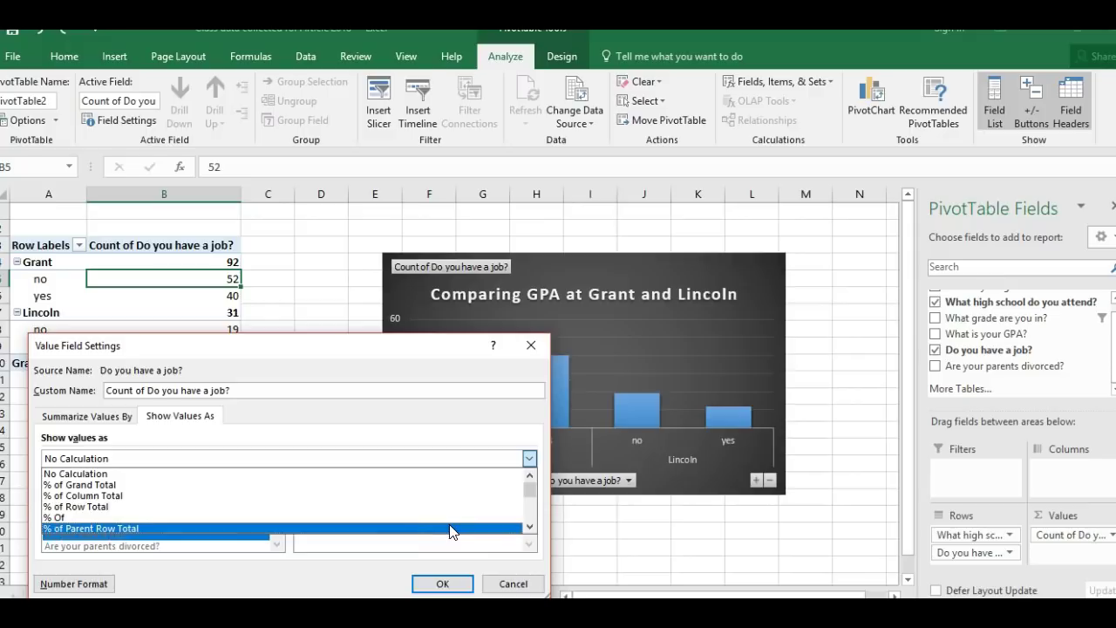
click(450, 529)
click(444, 583)
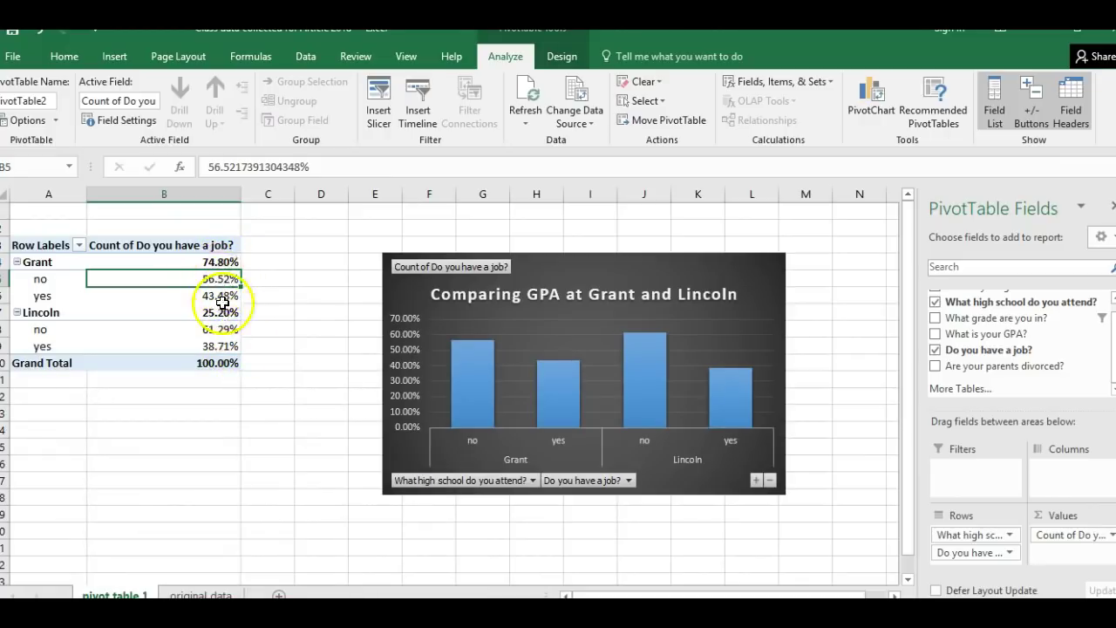
Format Grant's "yes" percentage in cell B6 with 0 decimal places
right_click(224, 277)
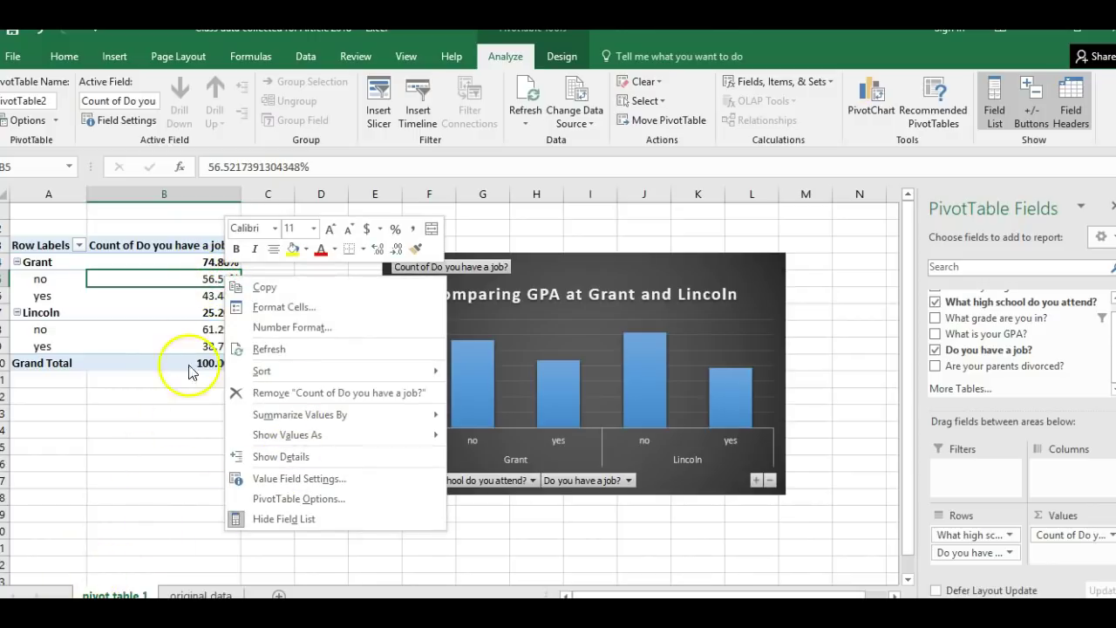
click(225, 295)
right_click(225, 294)
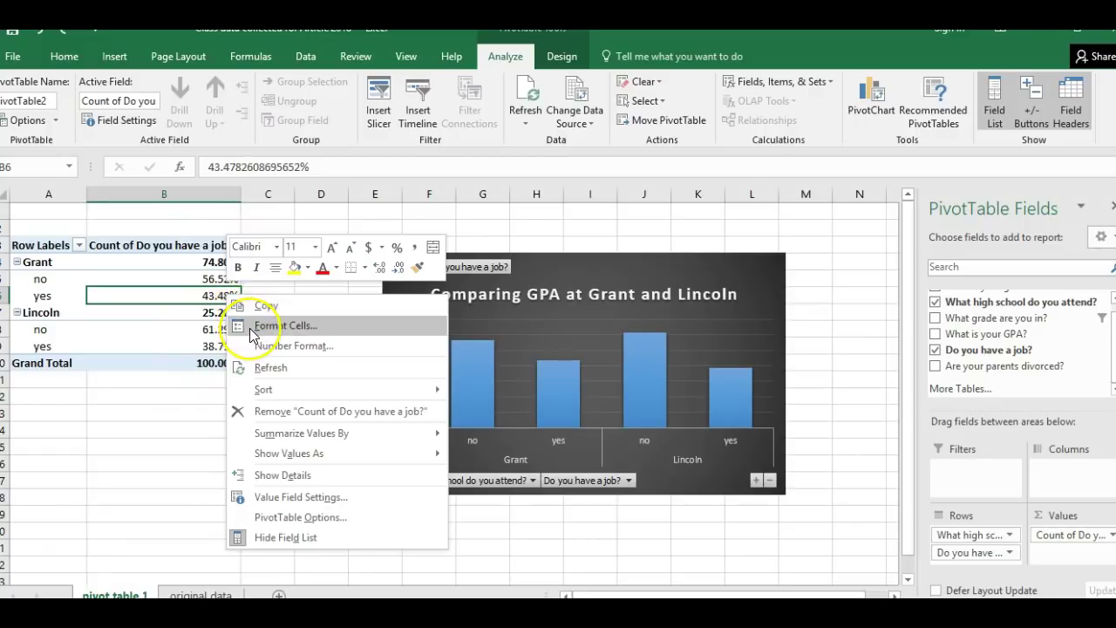
click(252, 330)
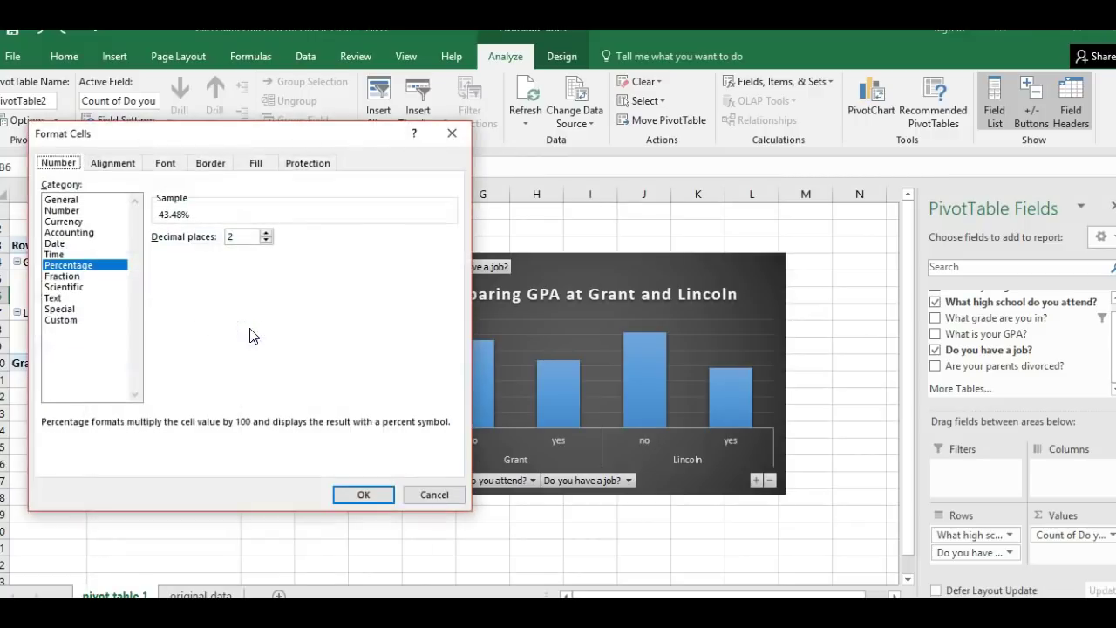
click(268, 242)
click(364, 496)
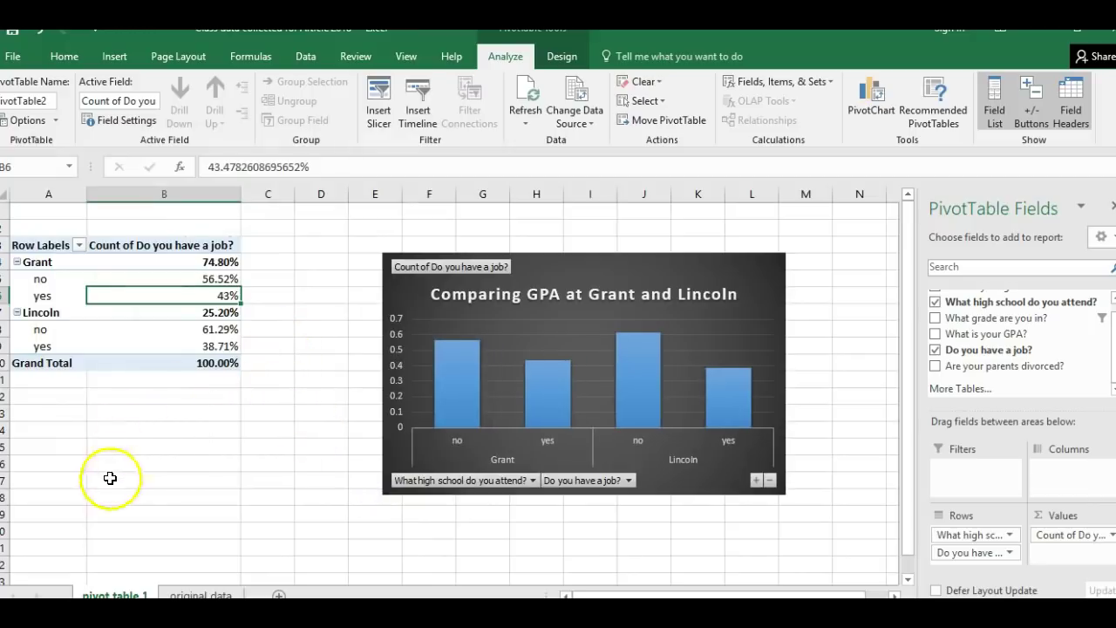
Format all the job percentages in the pivot table's value column with 0 decimal places
drag(179, 262, 186, 354)
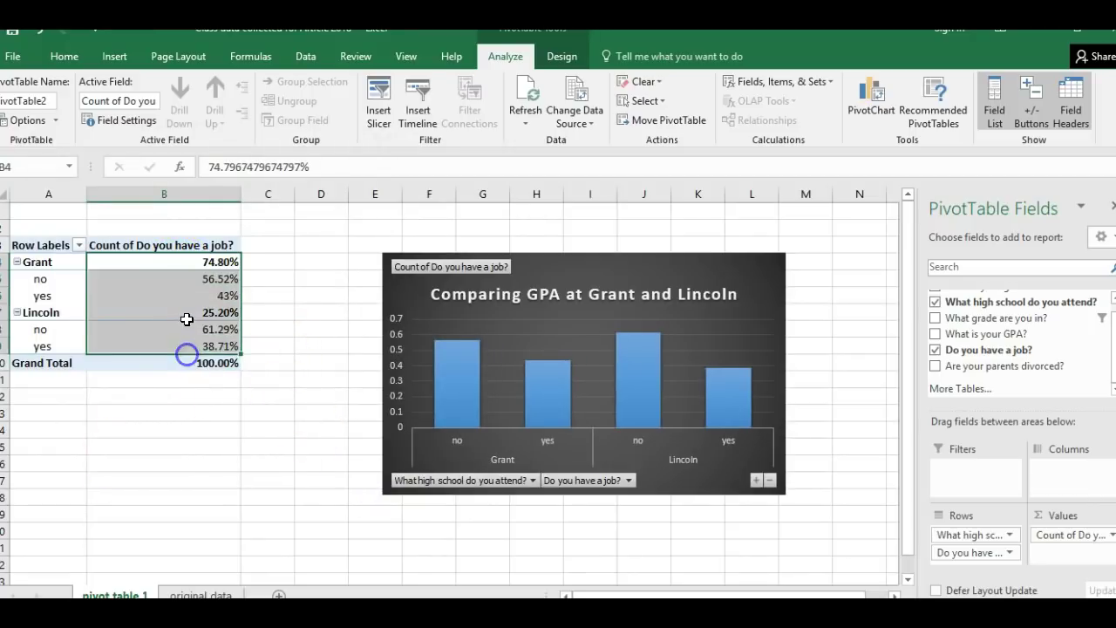
right_click(187, 317)
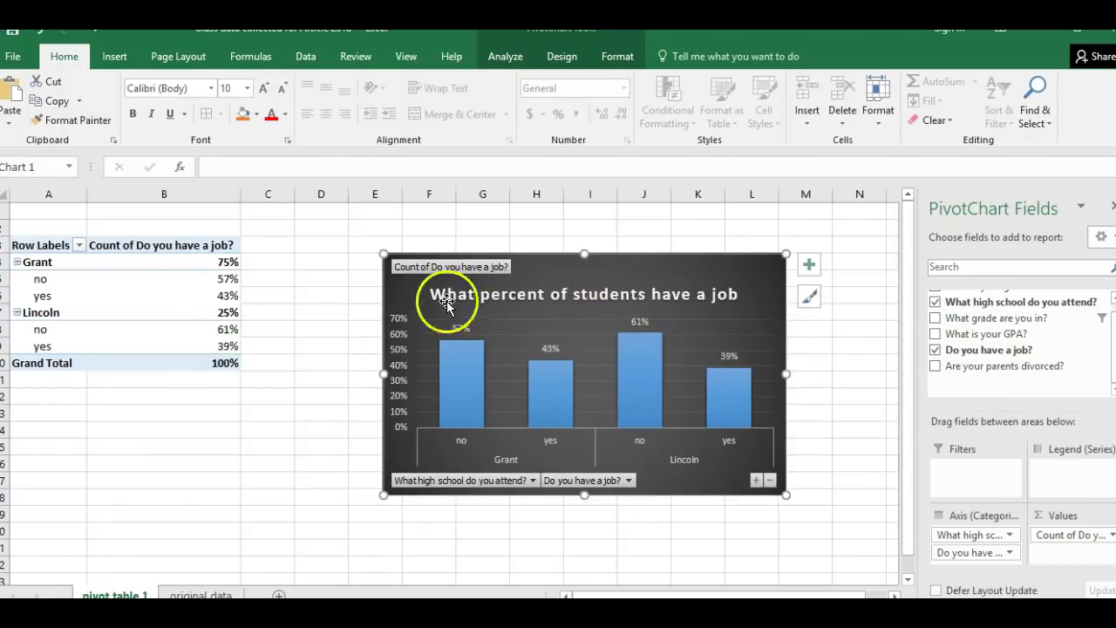
Copy the "What percent of students have a job" chart into the Google Docs document below the "% of parent row" line
right_click(594, 276)
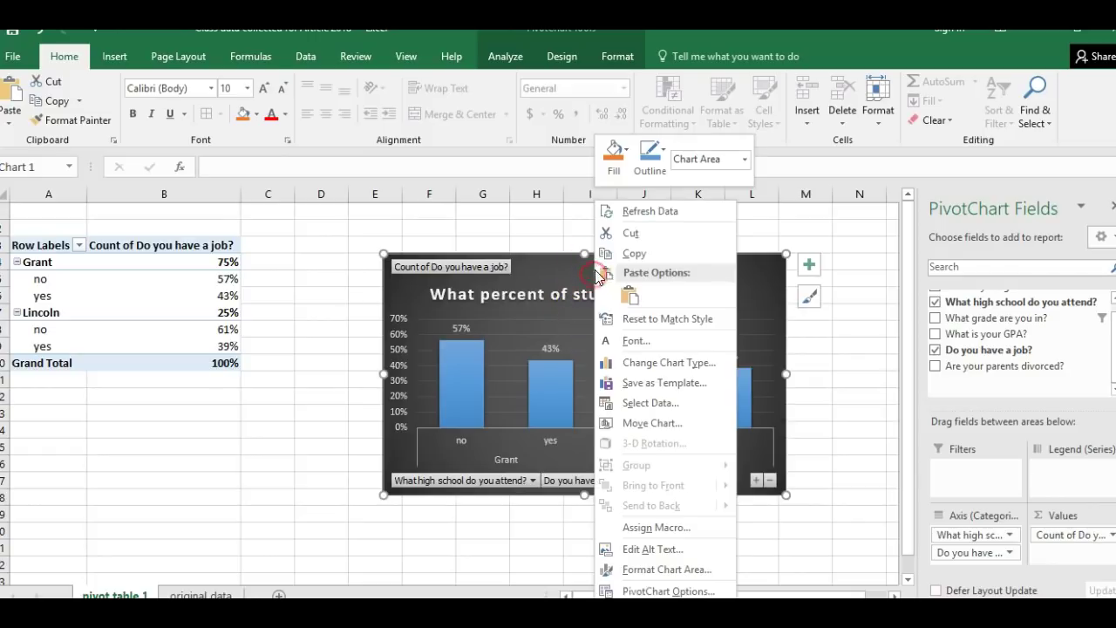
click(512, 271)
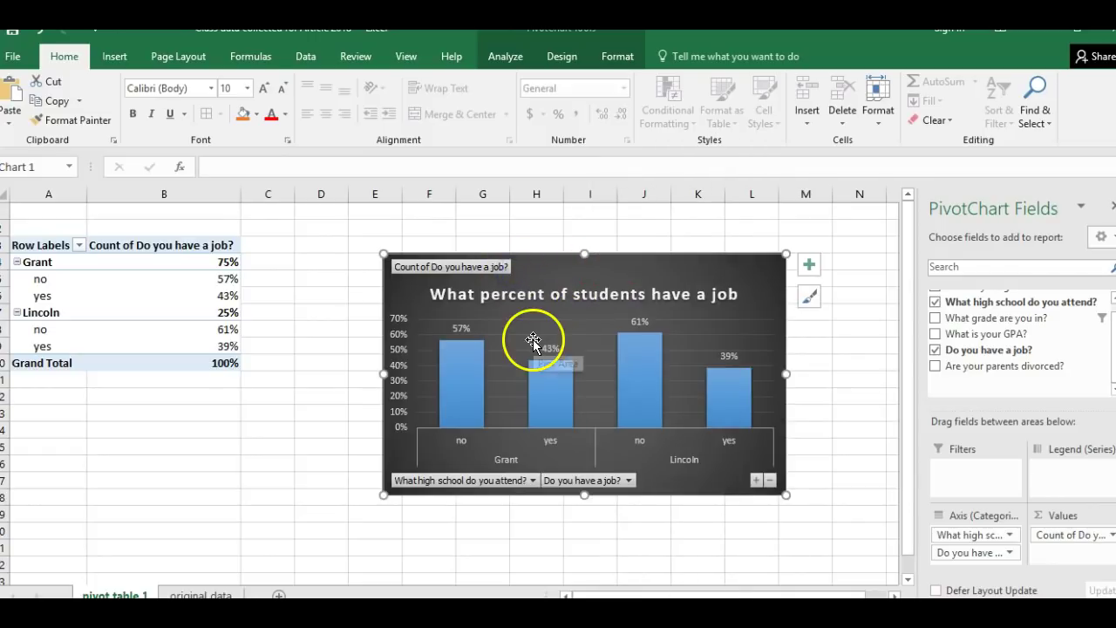
key(alt+Tab)
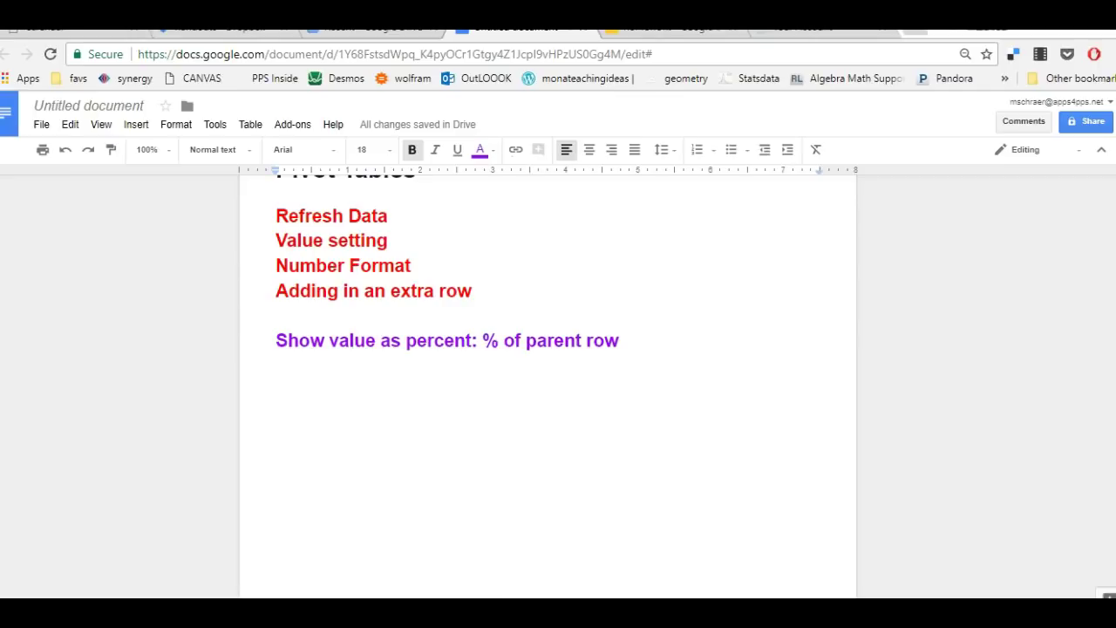
key(ctrl+v)
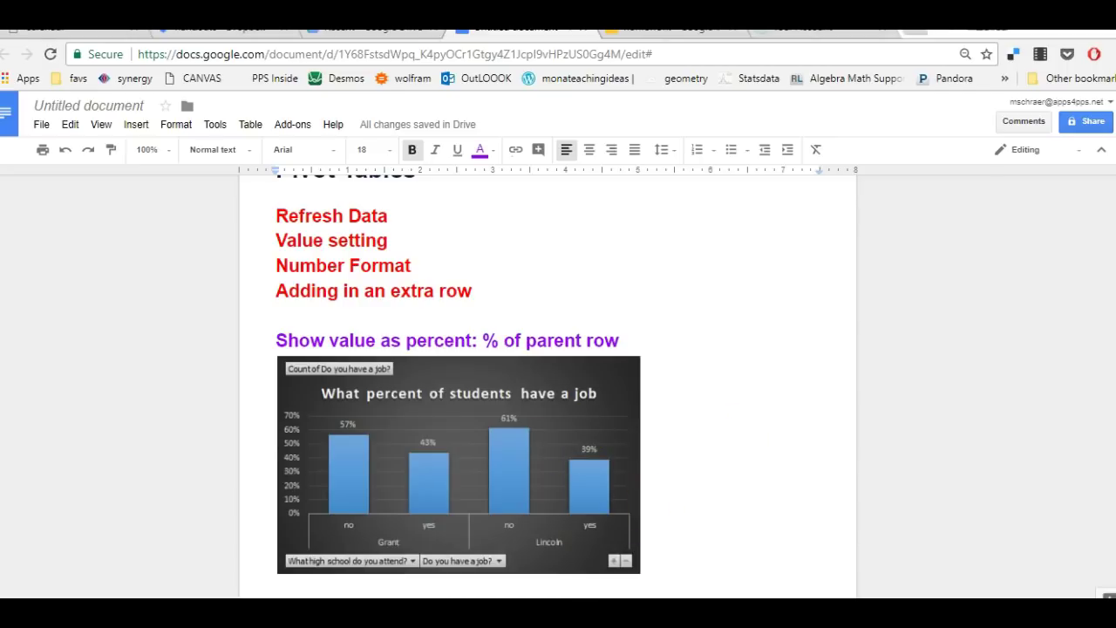
Back in Excel, insert a slicer for "Are your parents divorced?" and place it between the pivot table and the chart
mouse_move(582, 611)
click(773, 562)
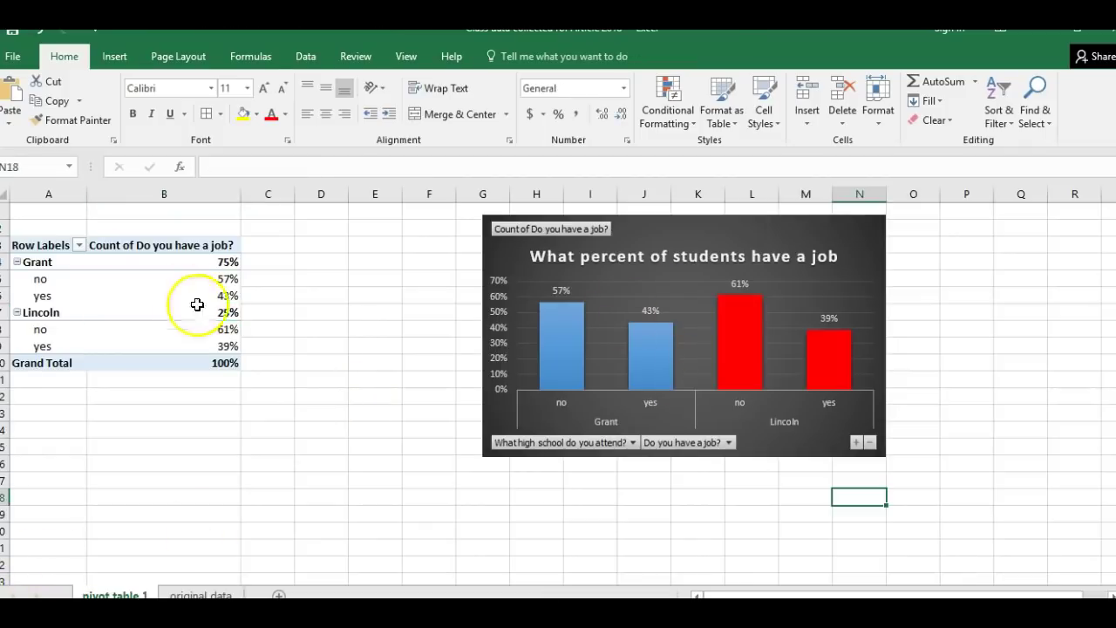
click(170, 298)
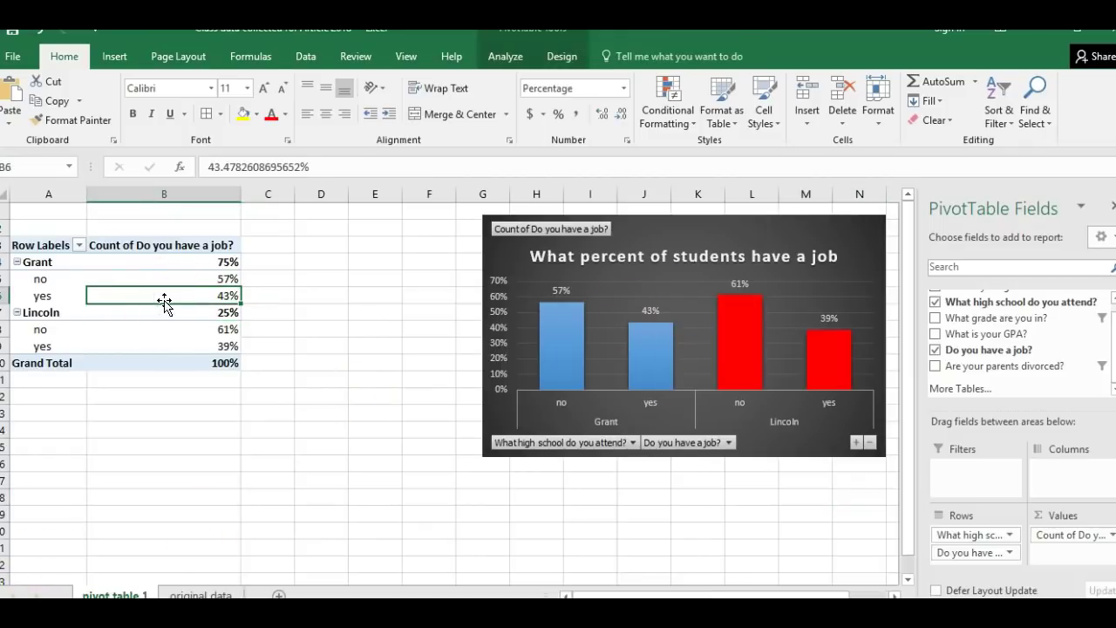
click(510, 54)
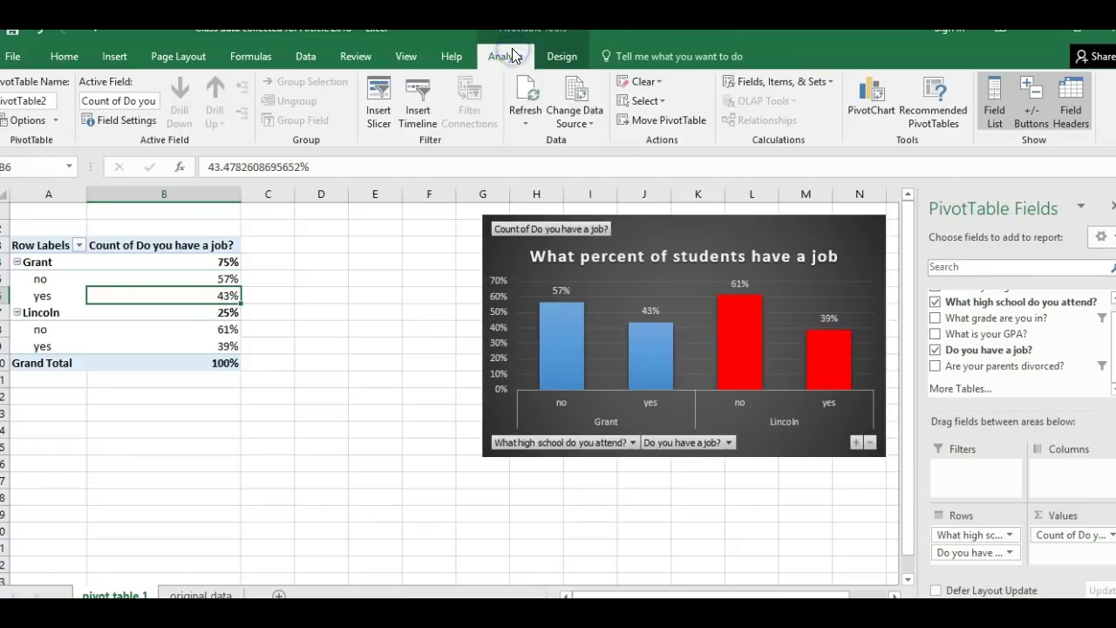
click(378, 114)
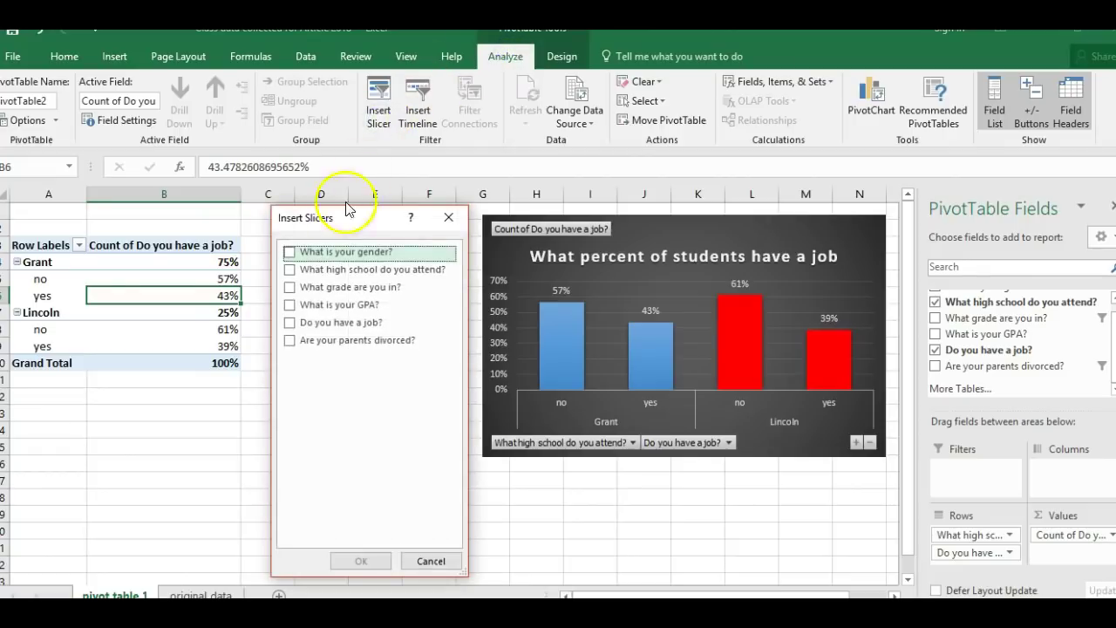
click(290, 341)
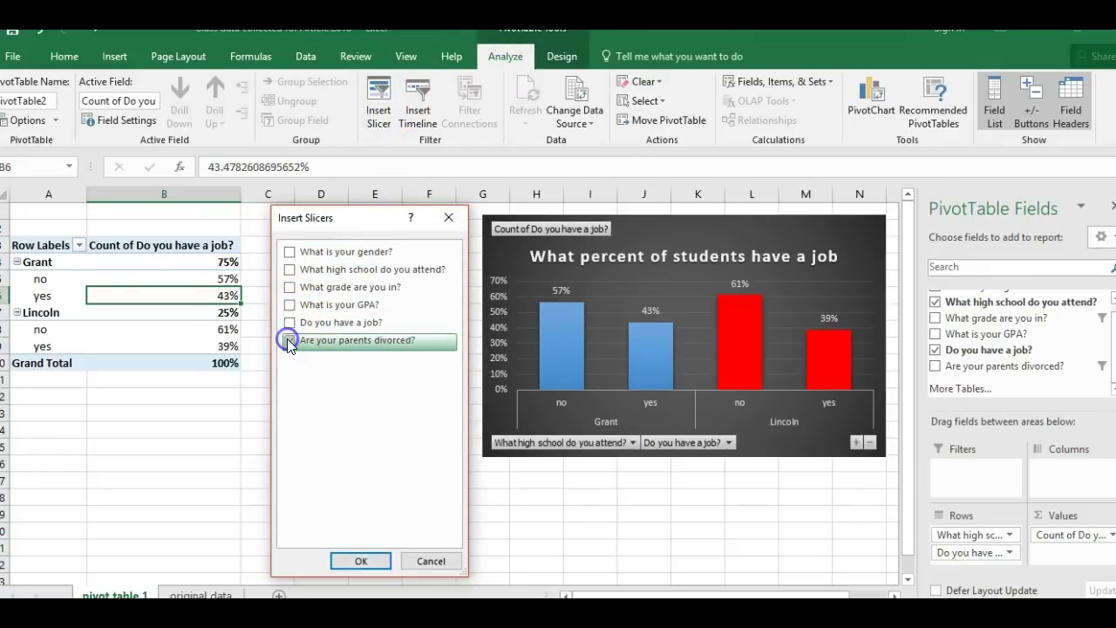
click(361, 560)
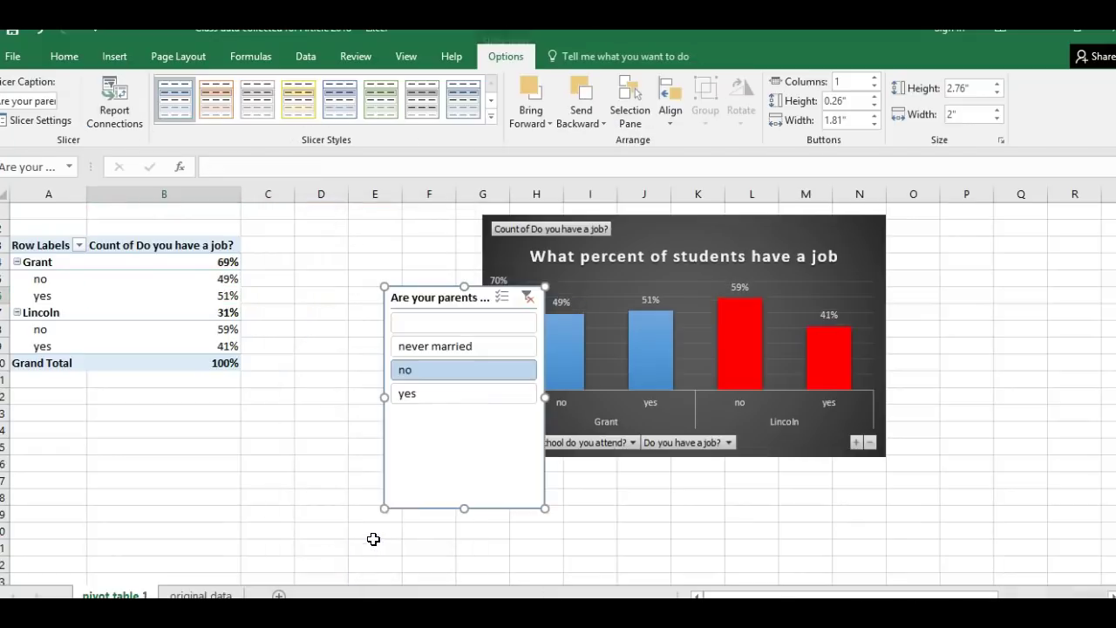
drag(438, 286, 355, 217)
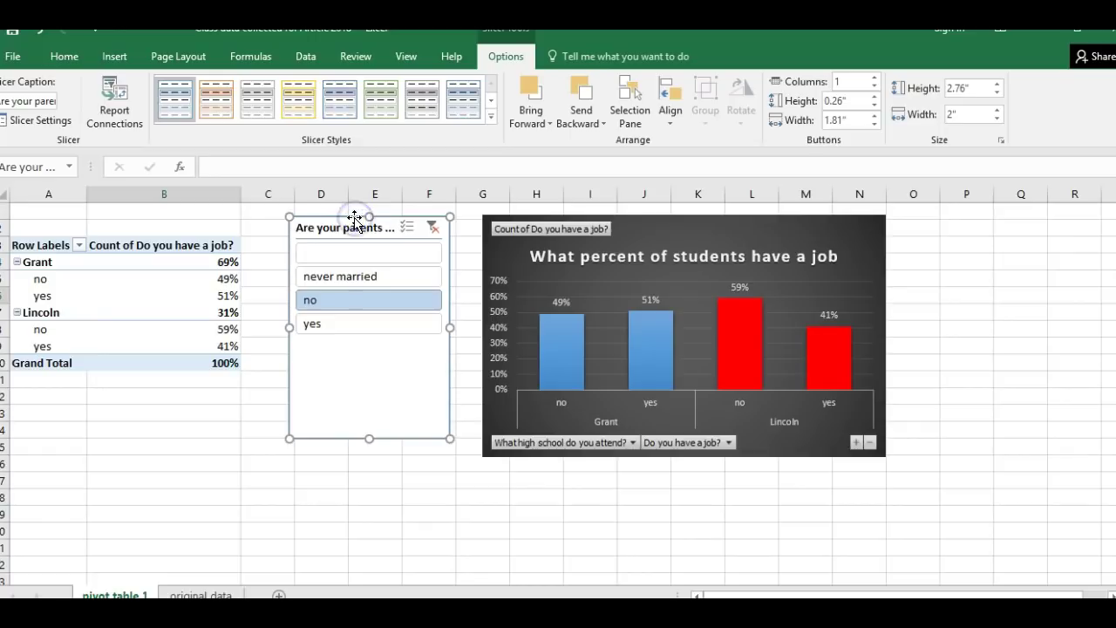
Filter the parents-divorced slicer to "yes" and title the PivotChart "Job with DIVORCED Parents"
click(333, 331)
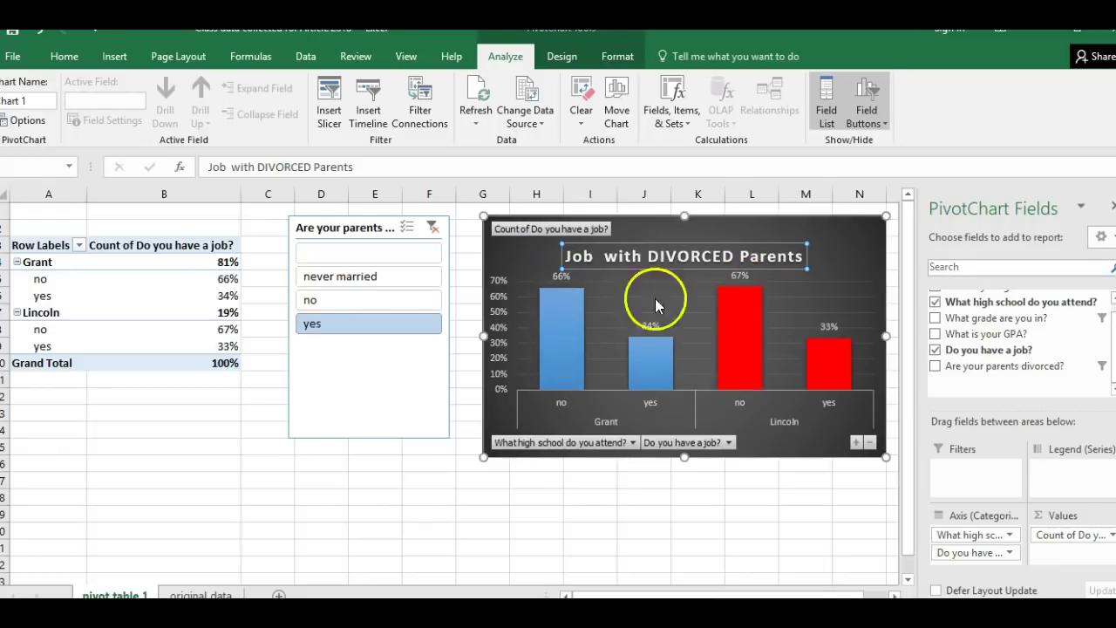
click(838, 244)
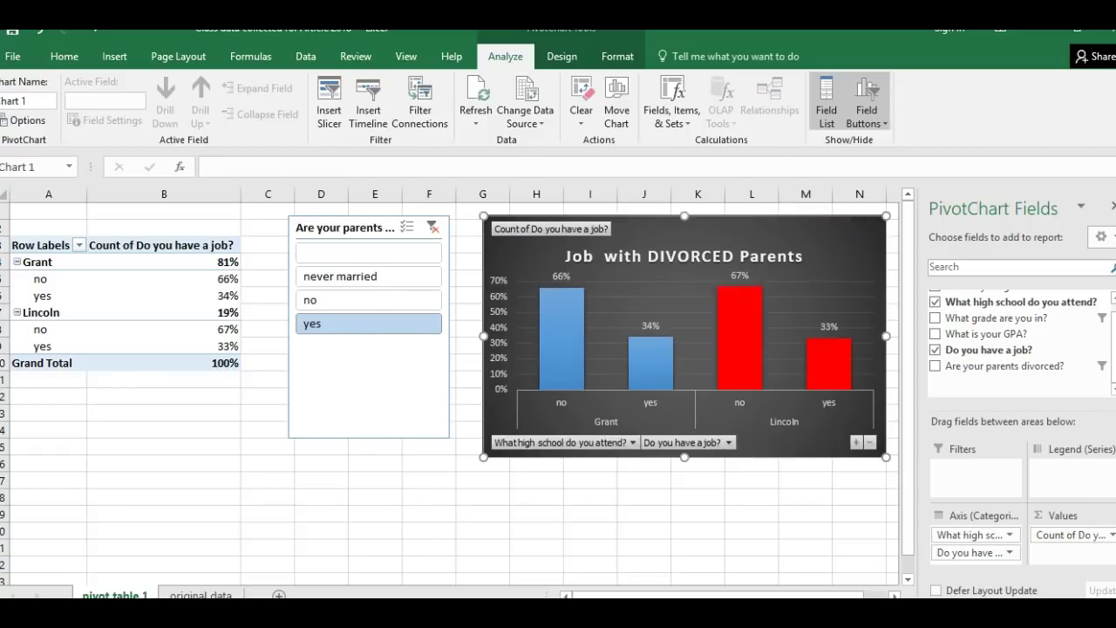
Paste the "Job with DIVORCED Parents" chart into the Google Docs document below the first job chart
key(alt+Tab)
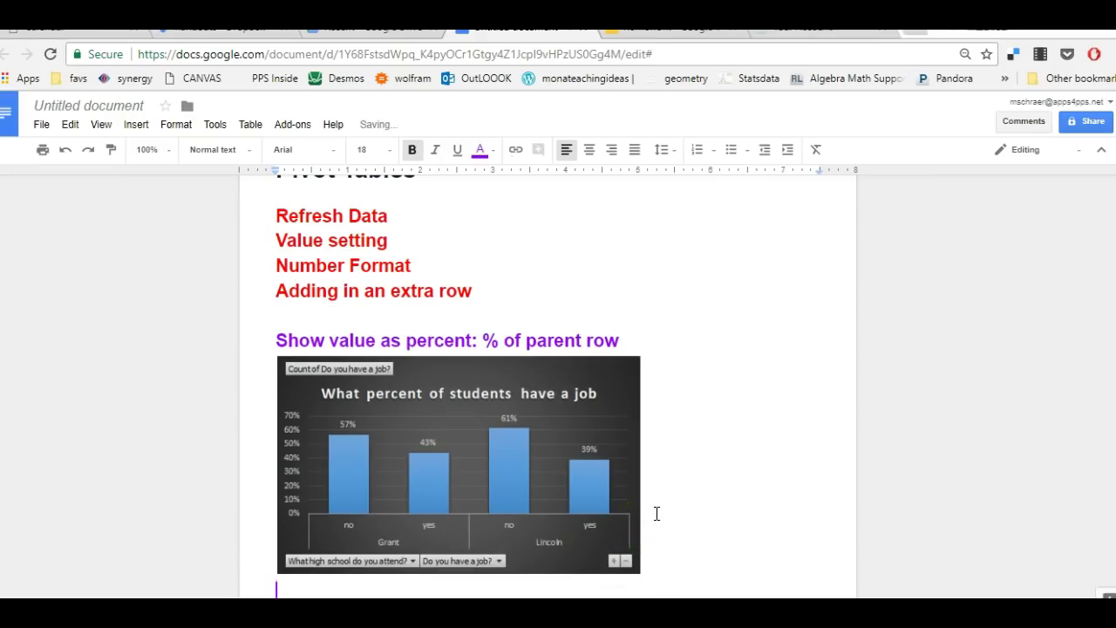
key(ctrl+v)
scroll(463, 471, down, 1)
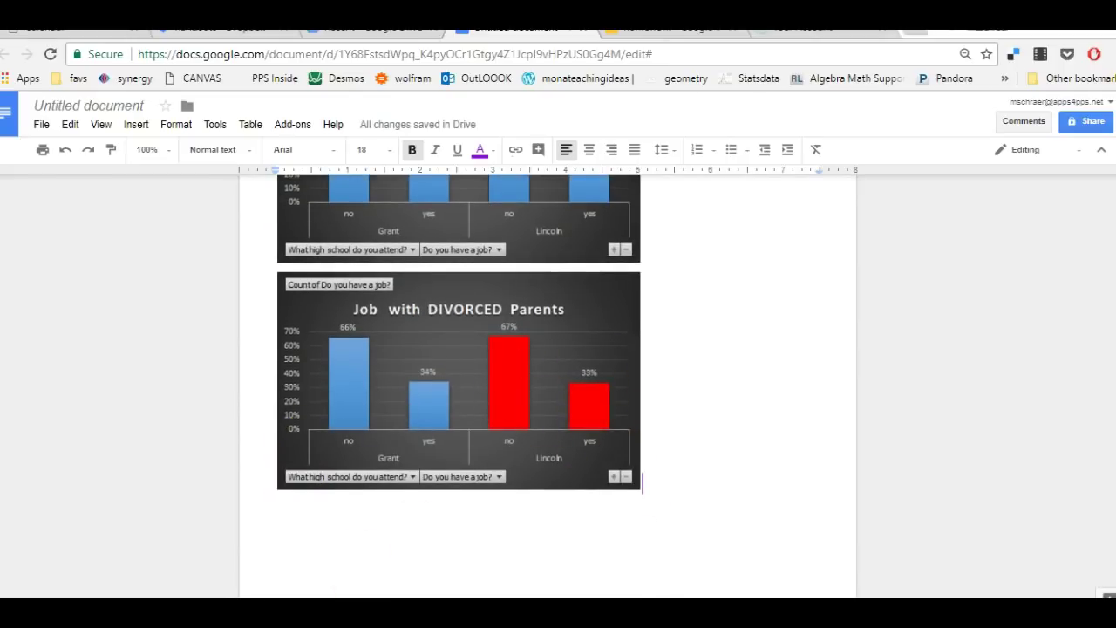
Back in Excel, filter the slicer to "no" and remove the "What high school do you attend?" field from the PivotChart
mouse_move(587, 613)
click(768, 558)
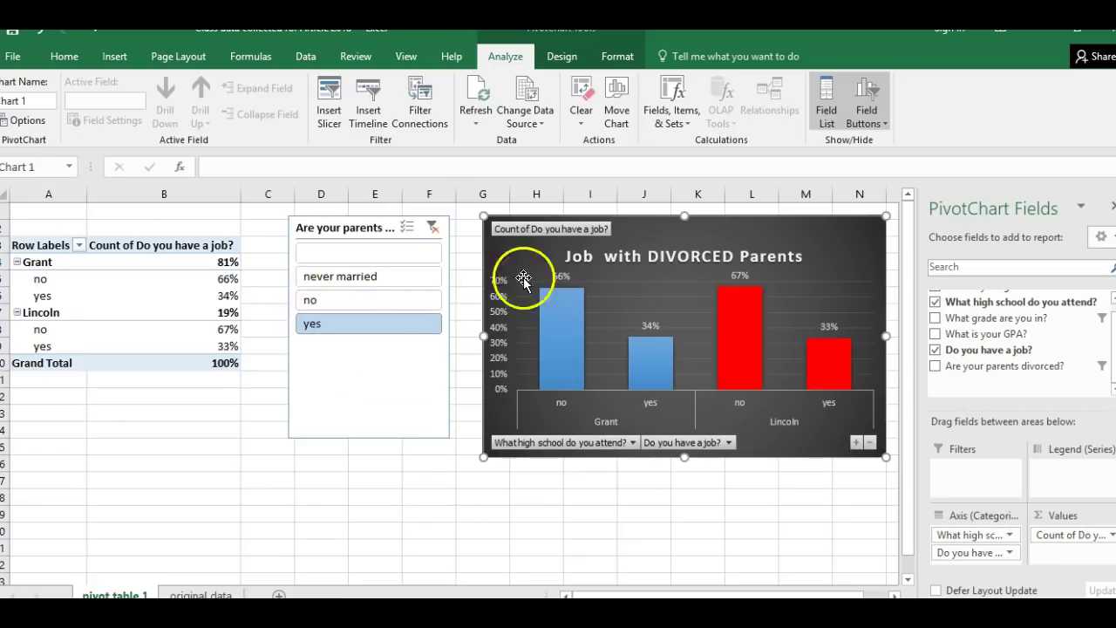
click(357, 300)
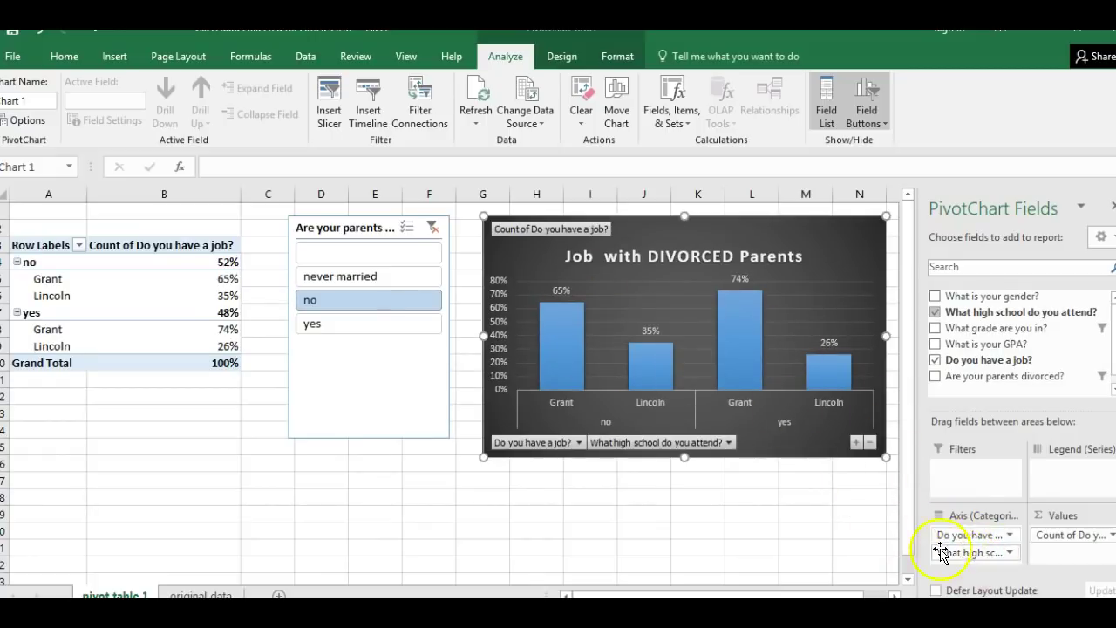
click(935, 311)
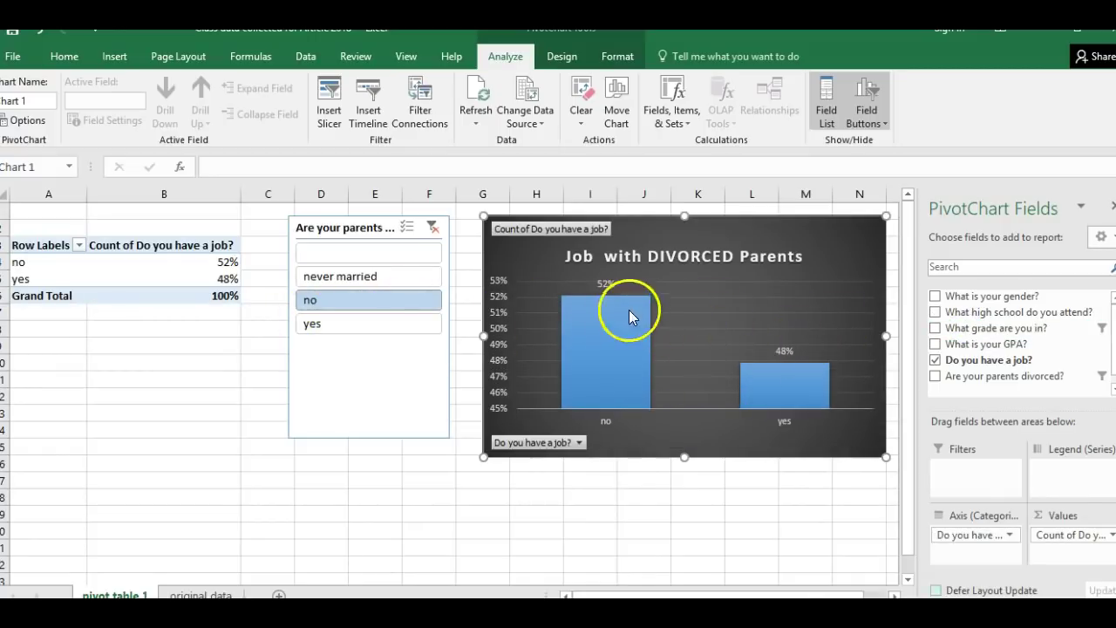
Compare the job chart for "yes" and "no" in the parents-divorced slicer, and filter it to "never married"
mouse_move(639, 290)
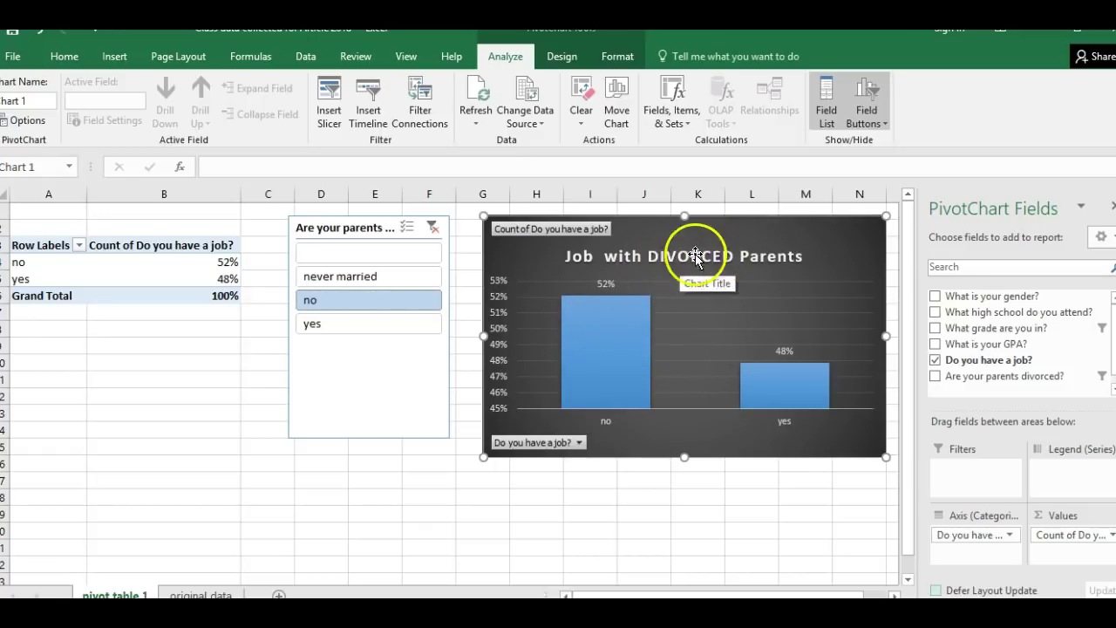
click(407, 325)
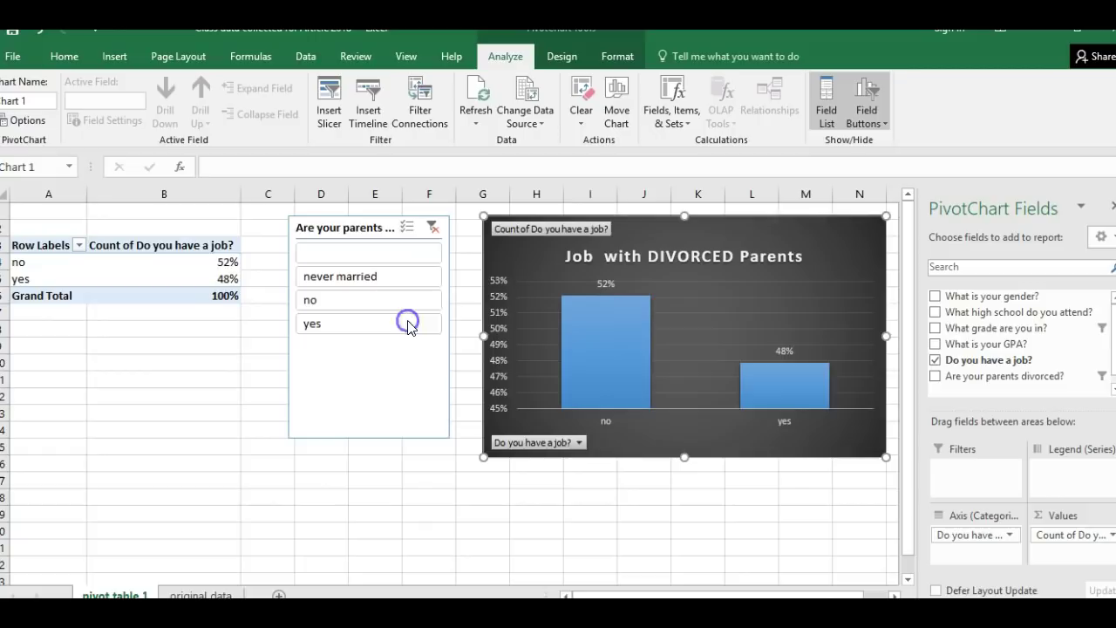
click(388, 301)
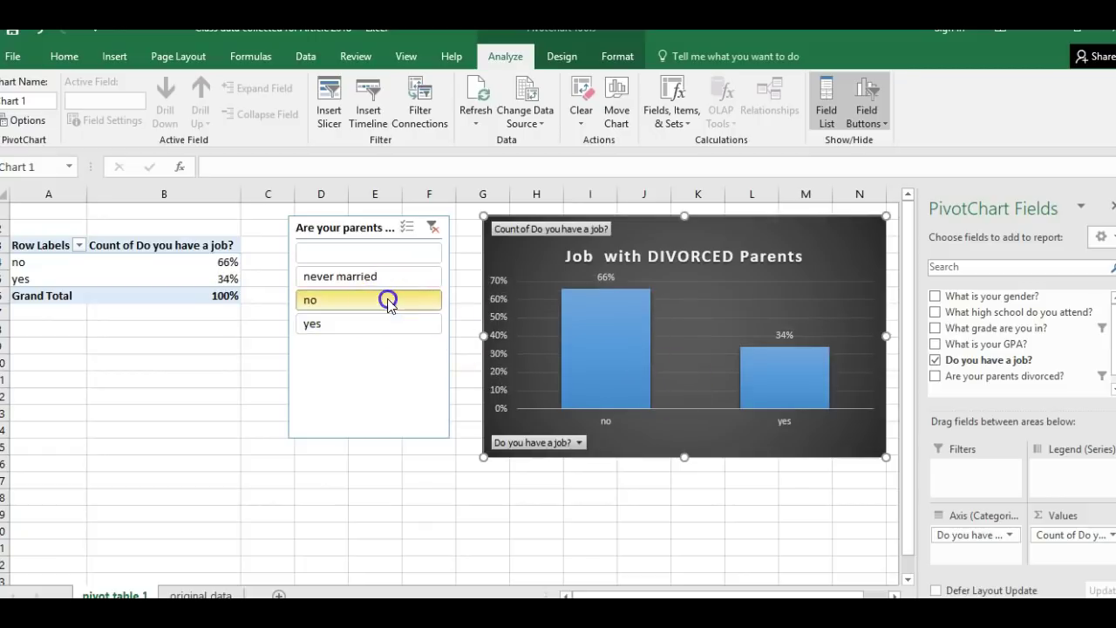
click(387, 324)
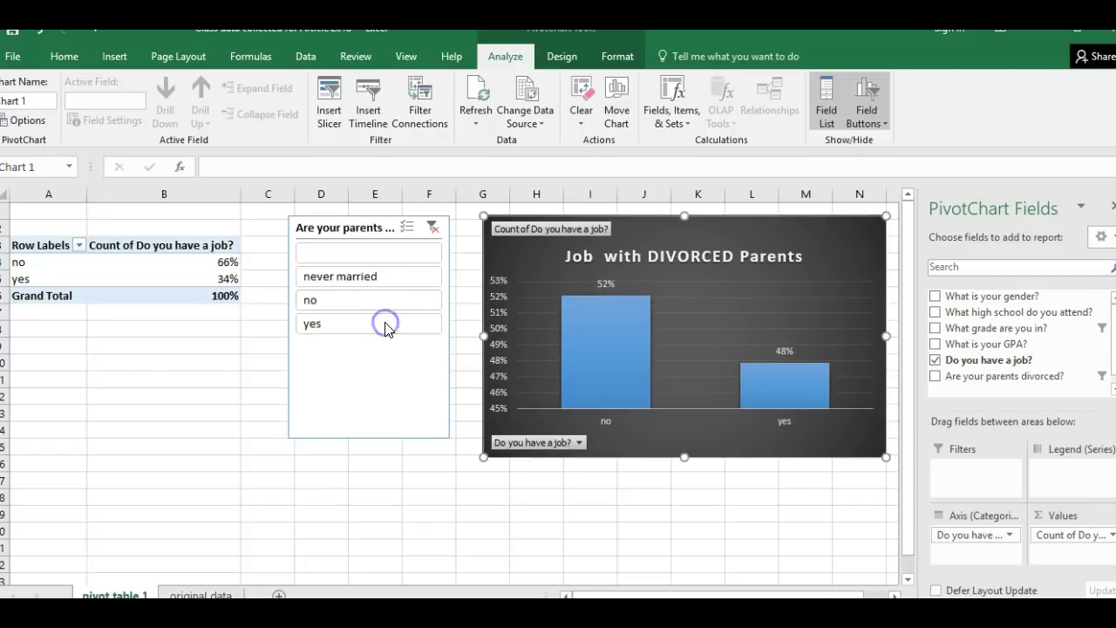
click(386, 278)
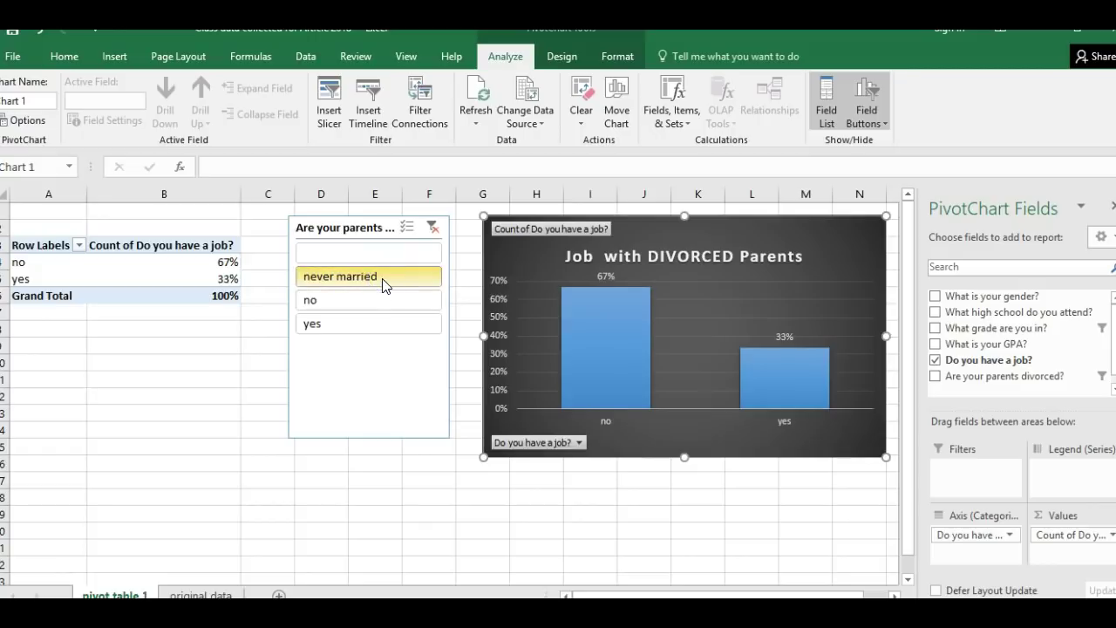